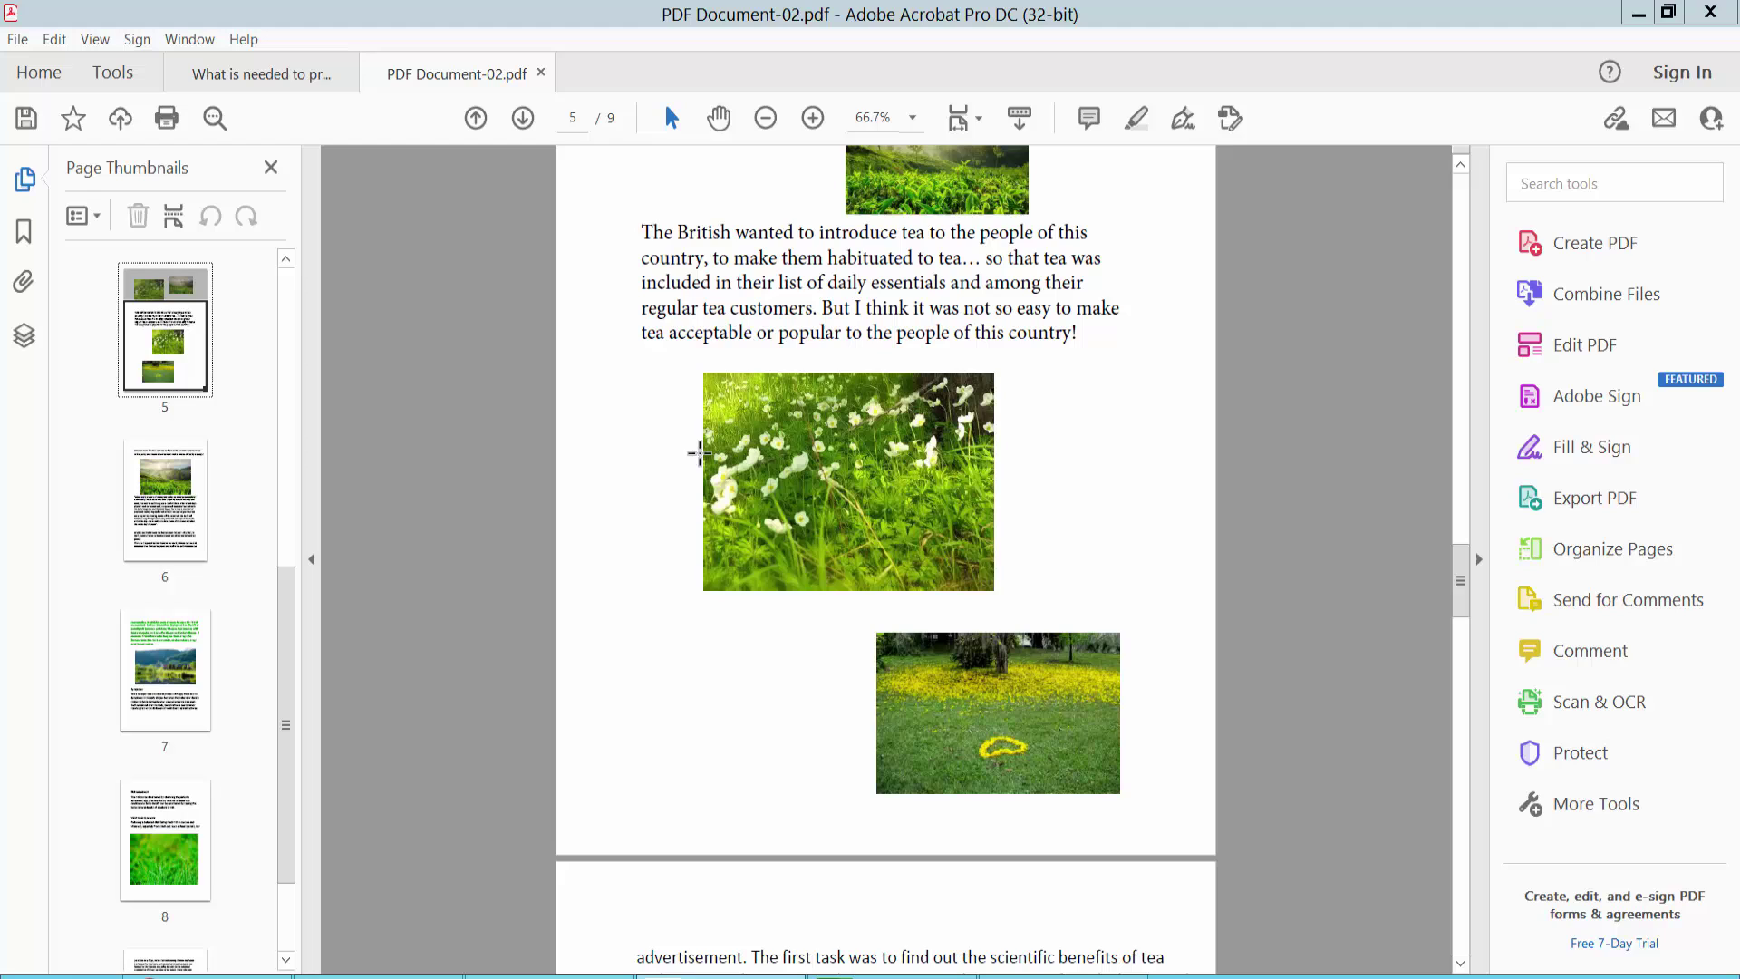
Step: Switch to the Tools center showing all available tools
left_click(114, 75)
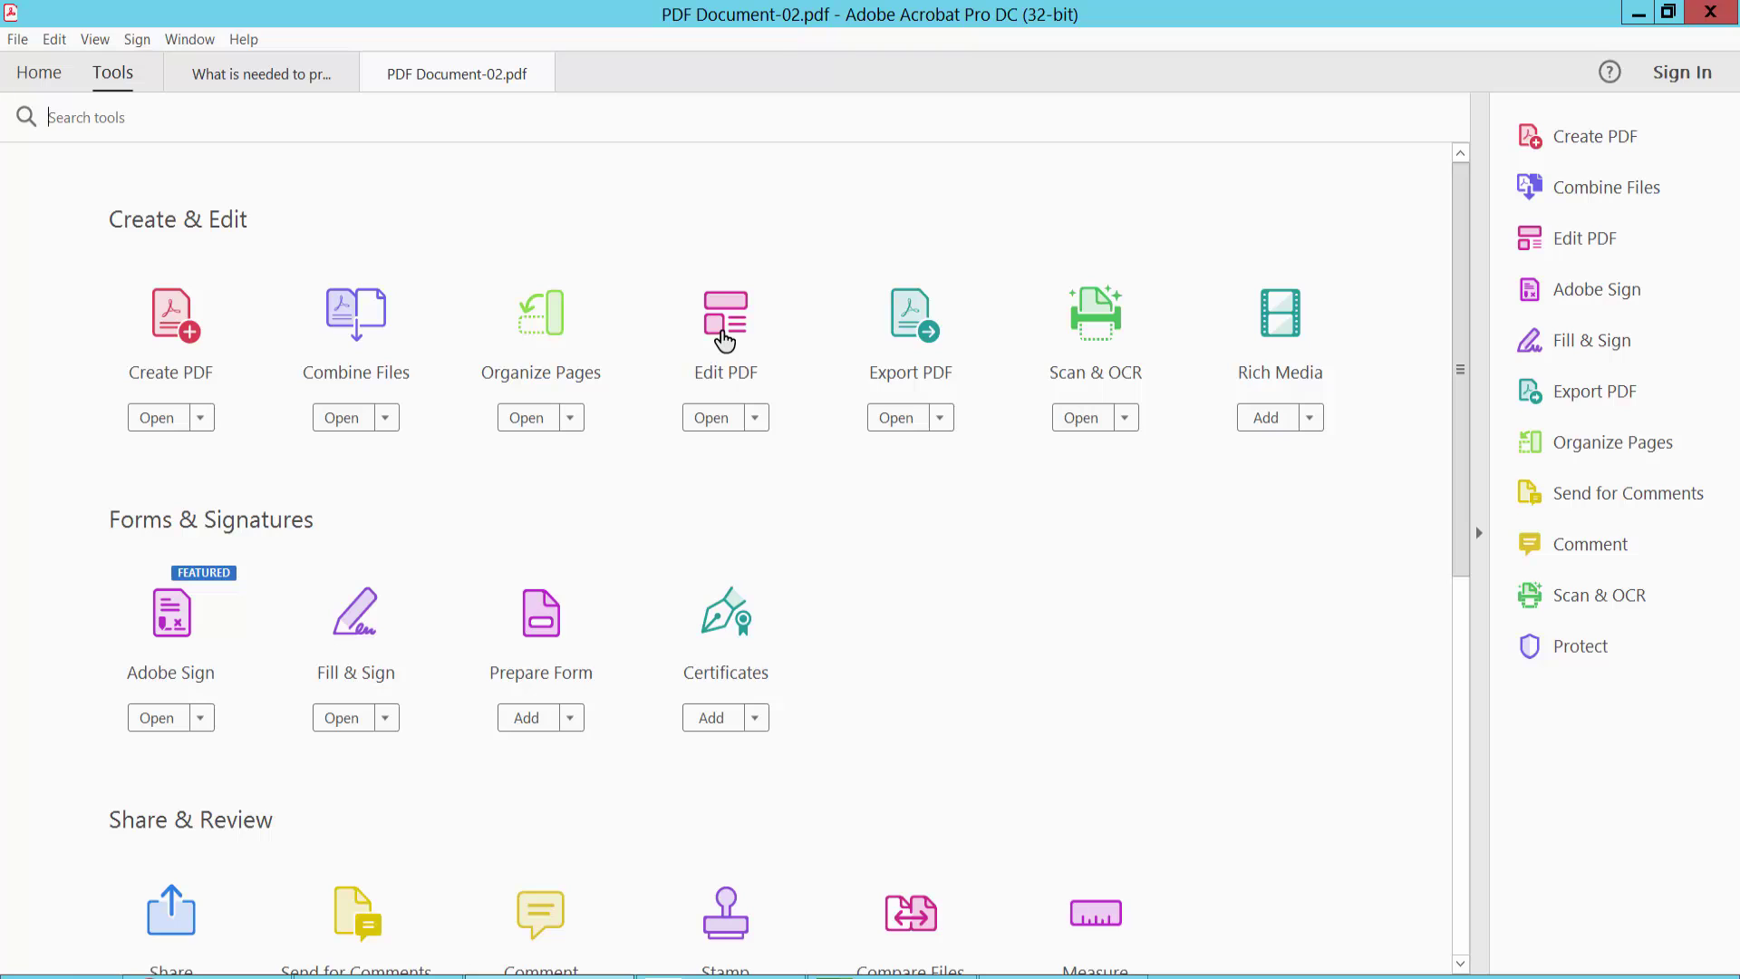
Step: In Edit PDF, vertically center-align the white-flower and yellow-flower images
left_click(722, 340)
scroll(1041, 450, "down", 2)
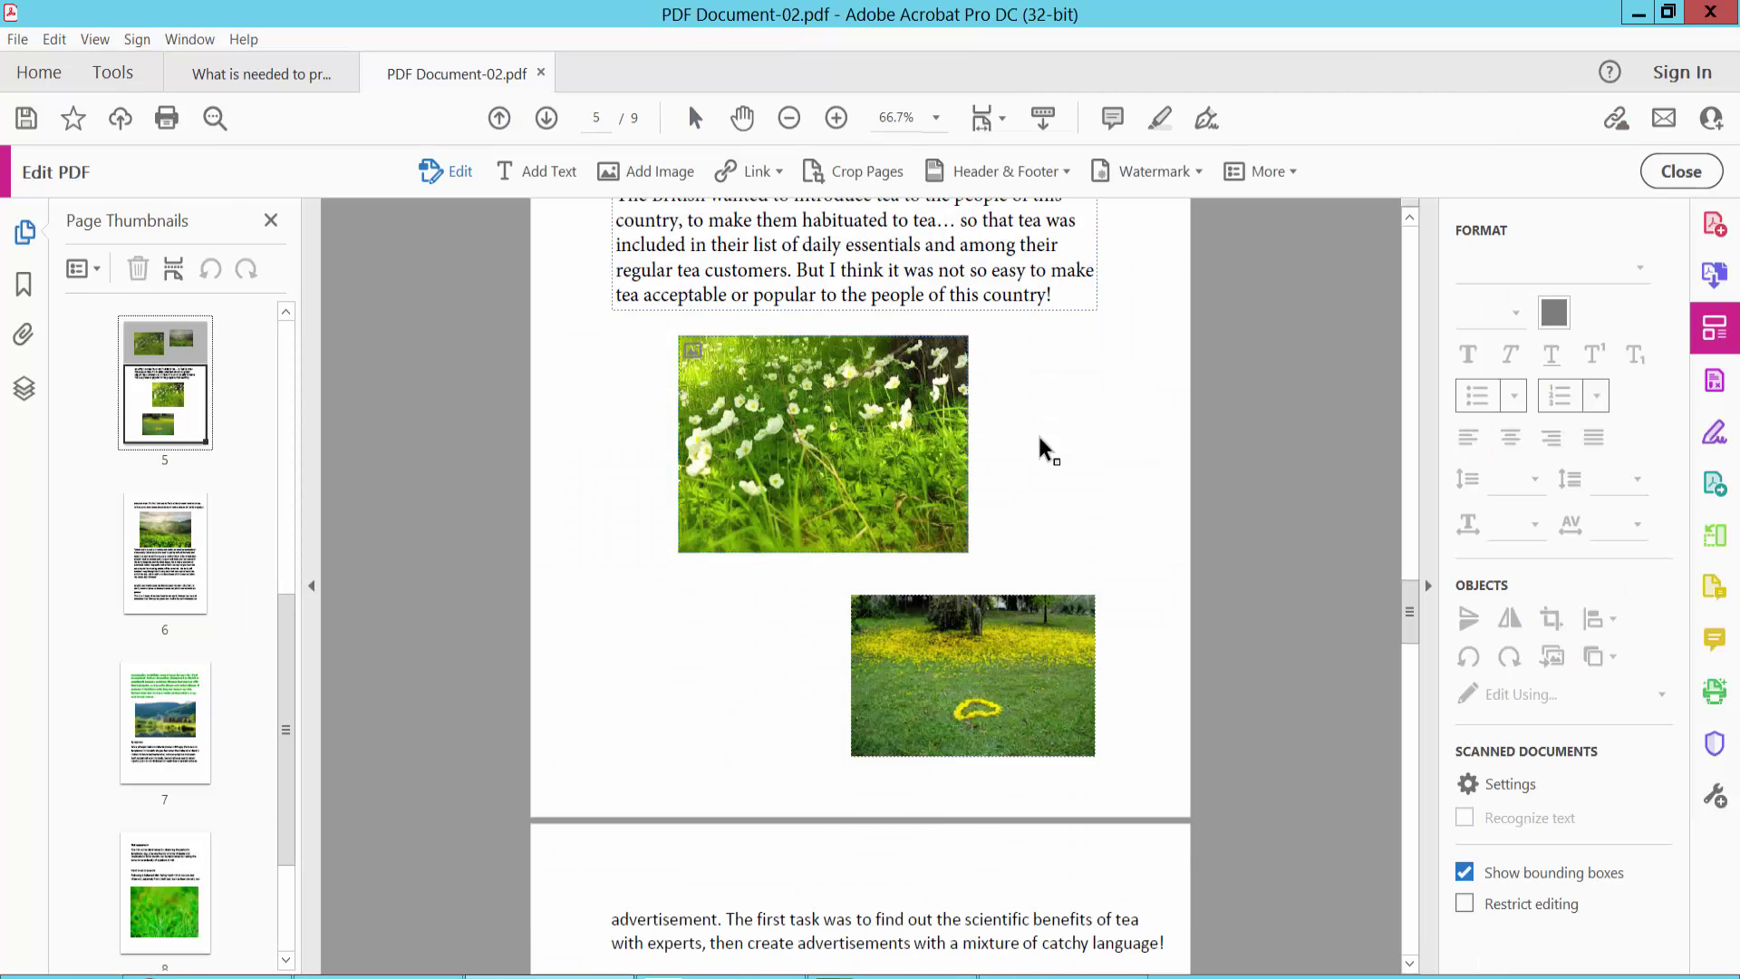
left_click(816, 437)
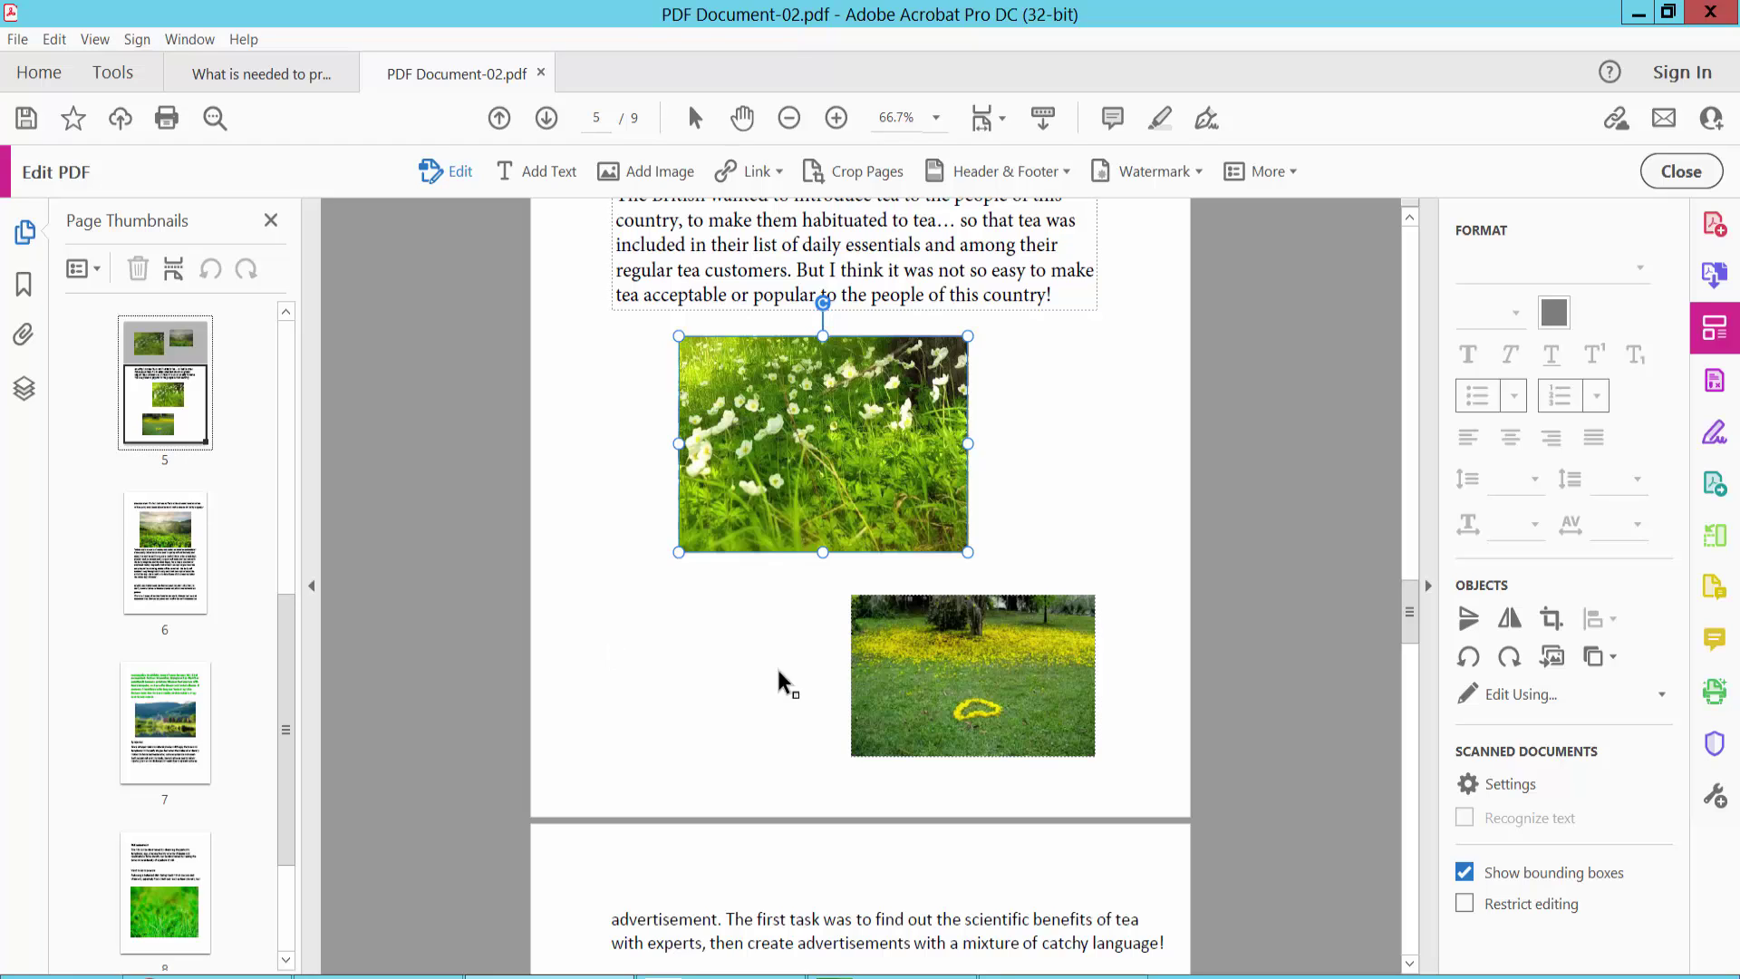
left_click(937, 668, "shift")
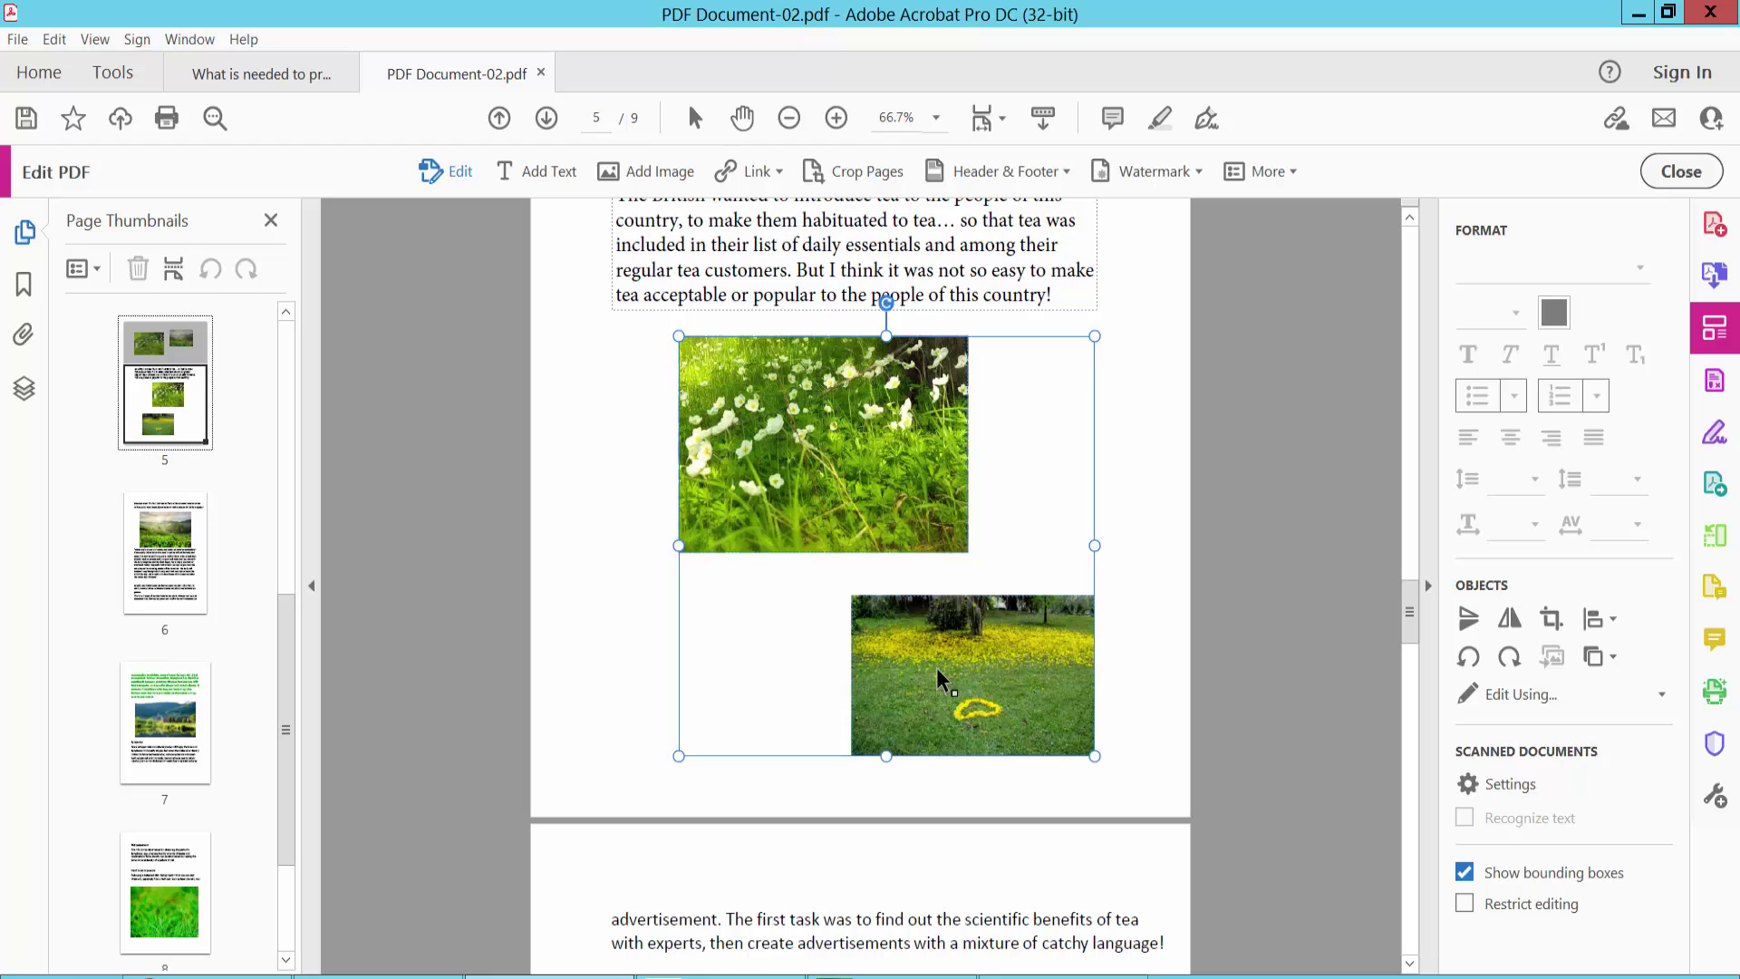
right_click(885, 476)
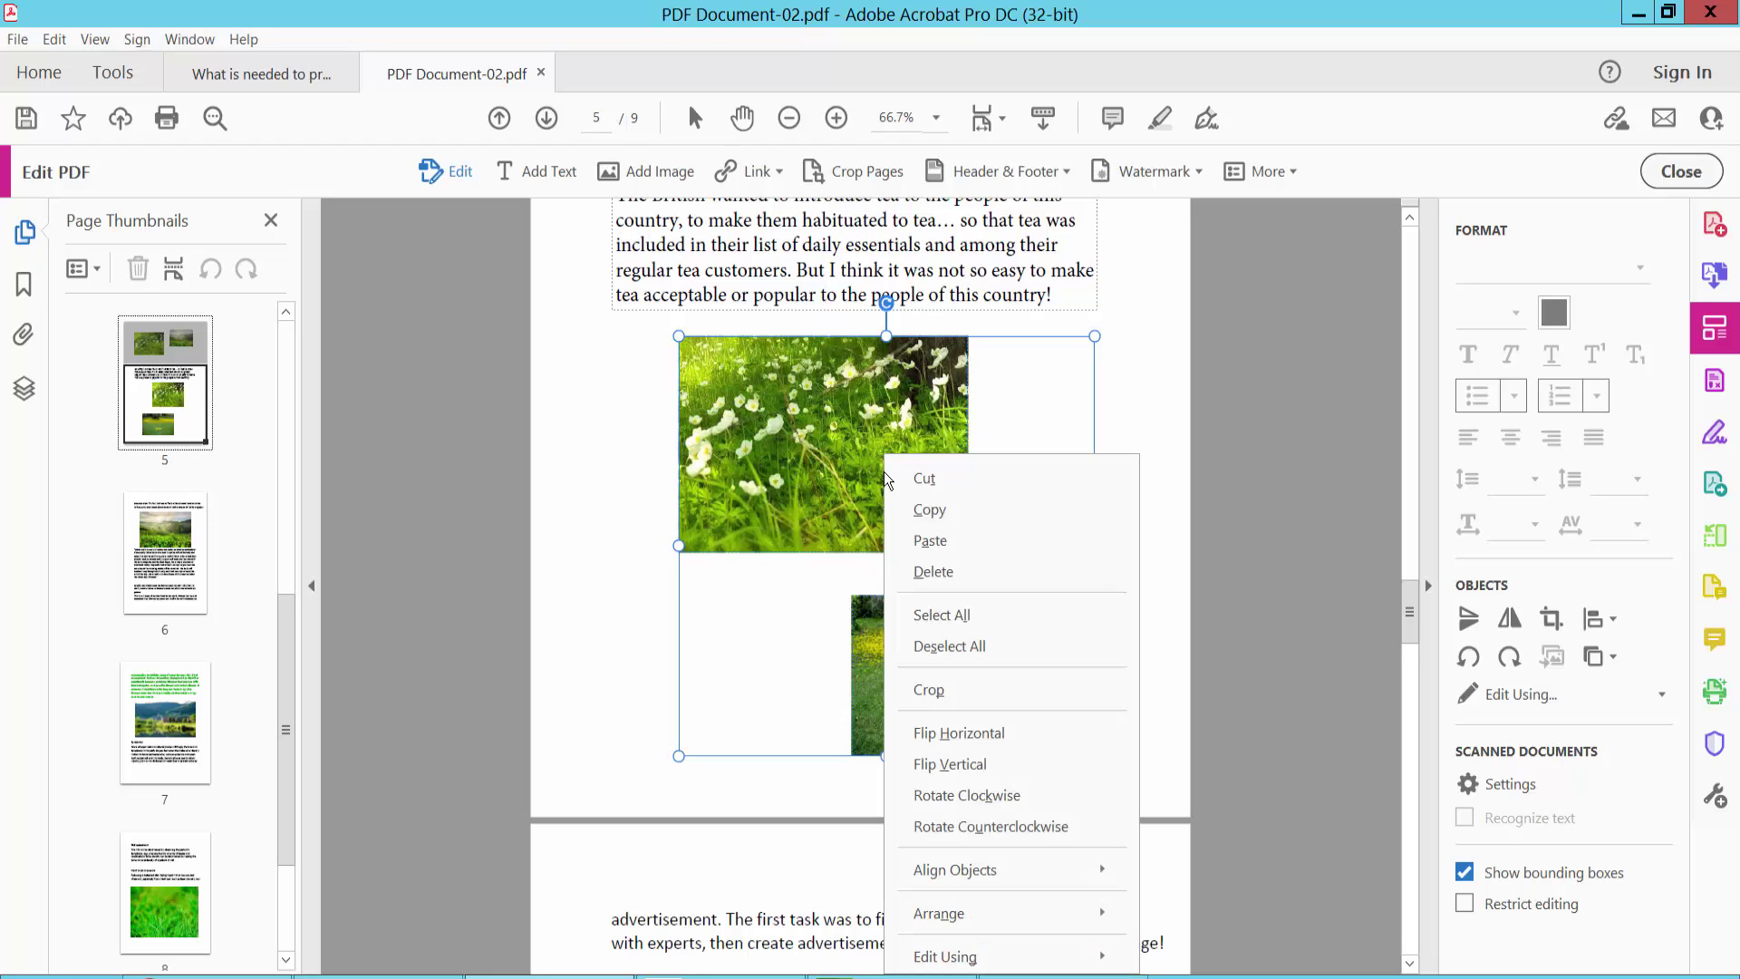
mouse_move(955, 870)
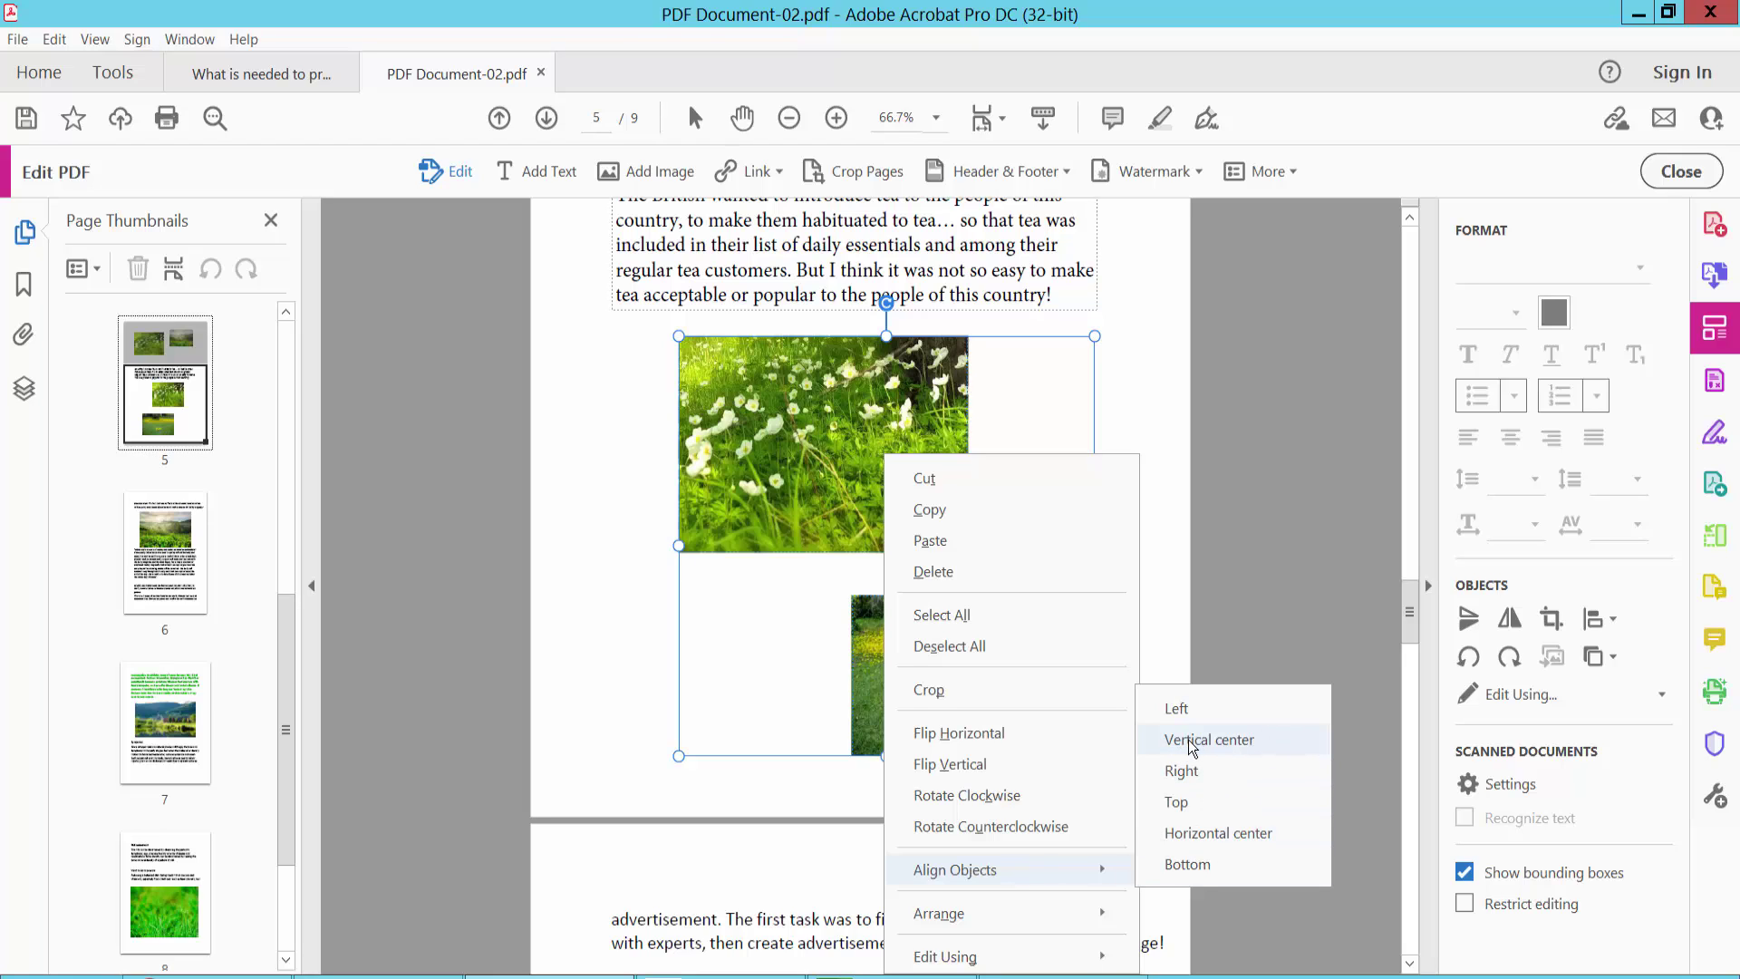
left_click(1223, 745)
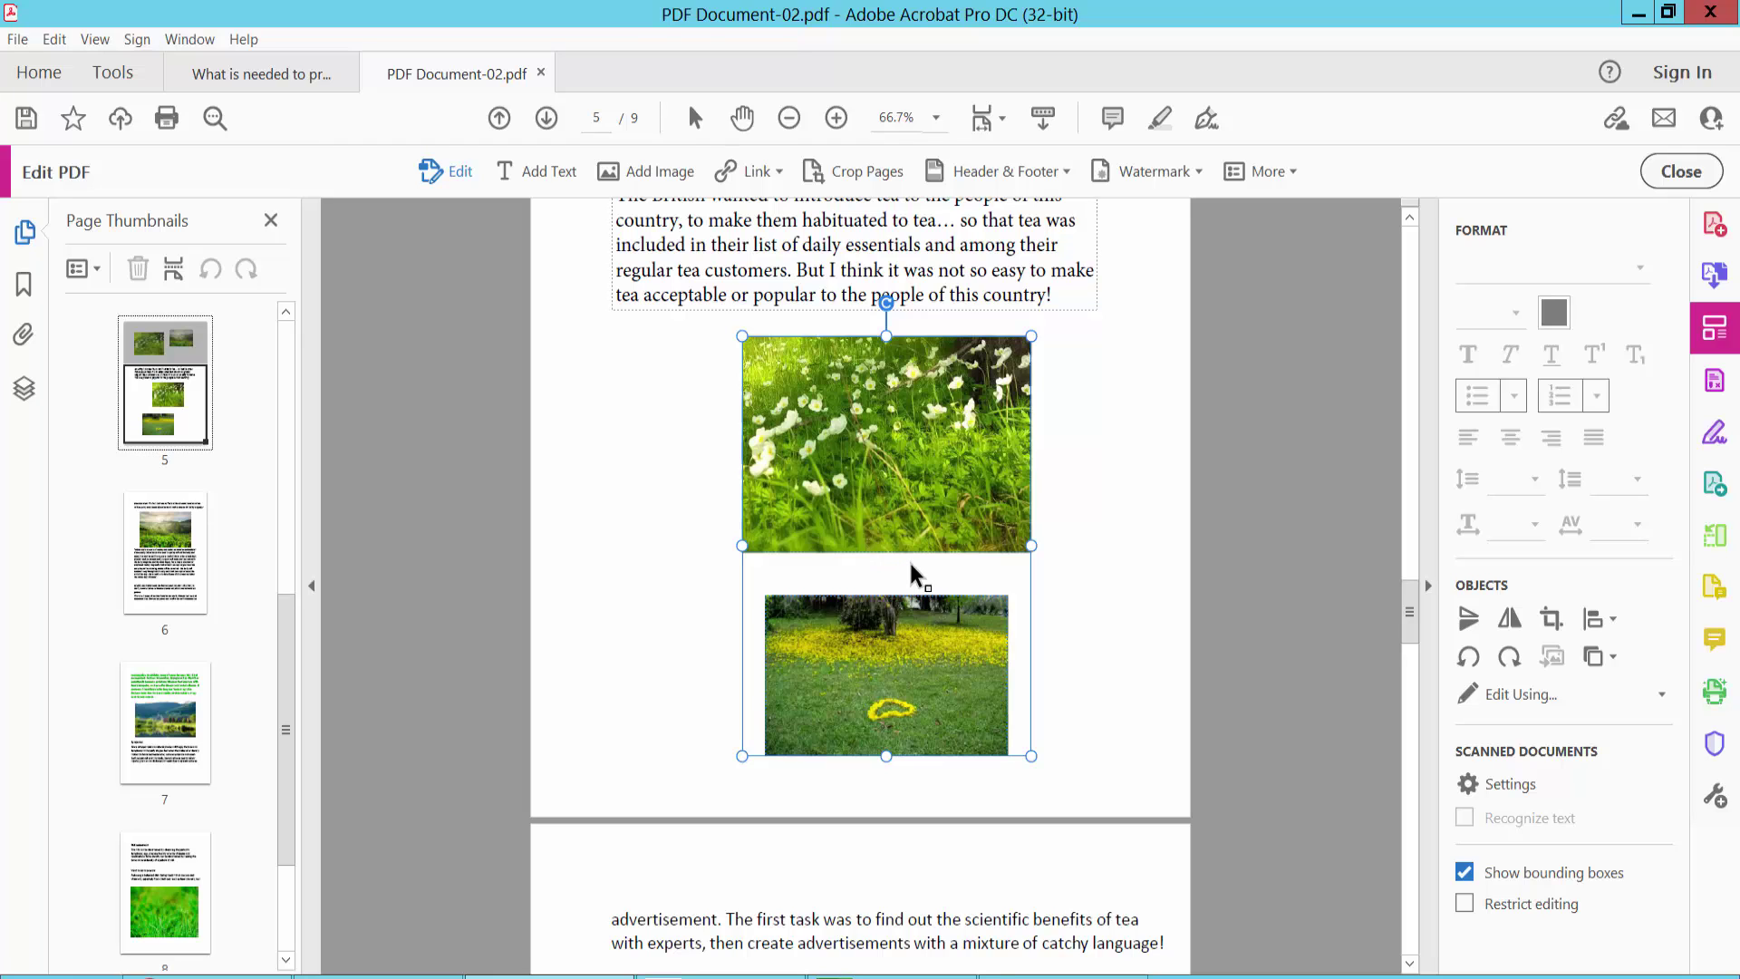
scroll(910, 562, "up", 3)
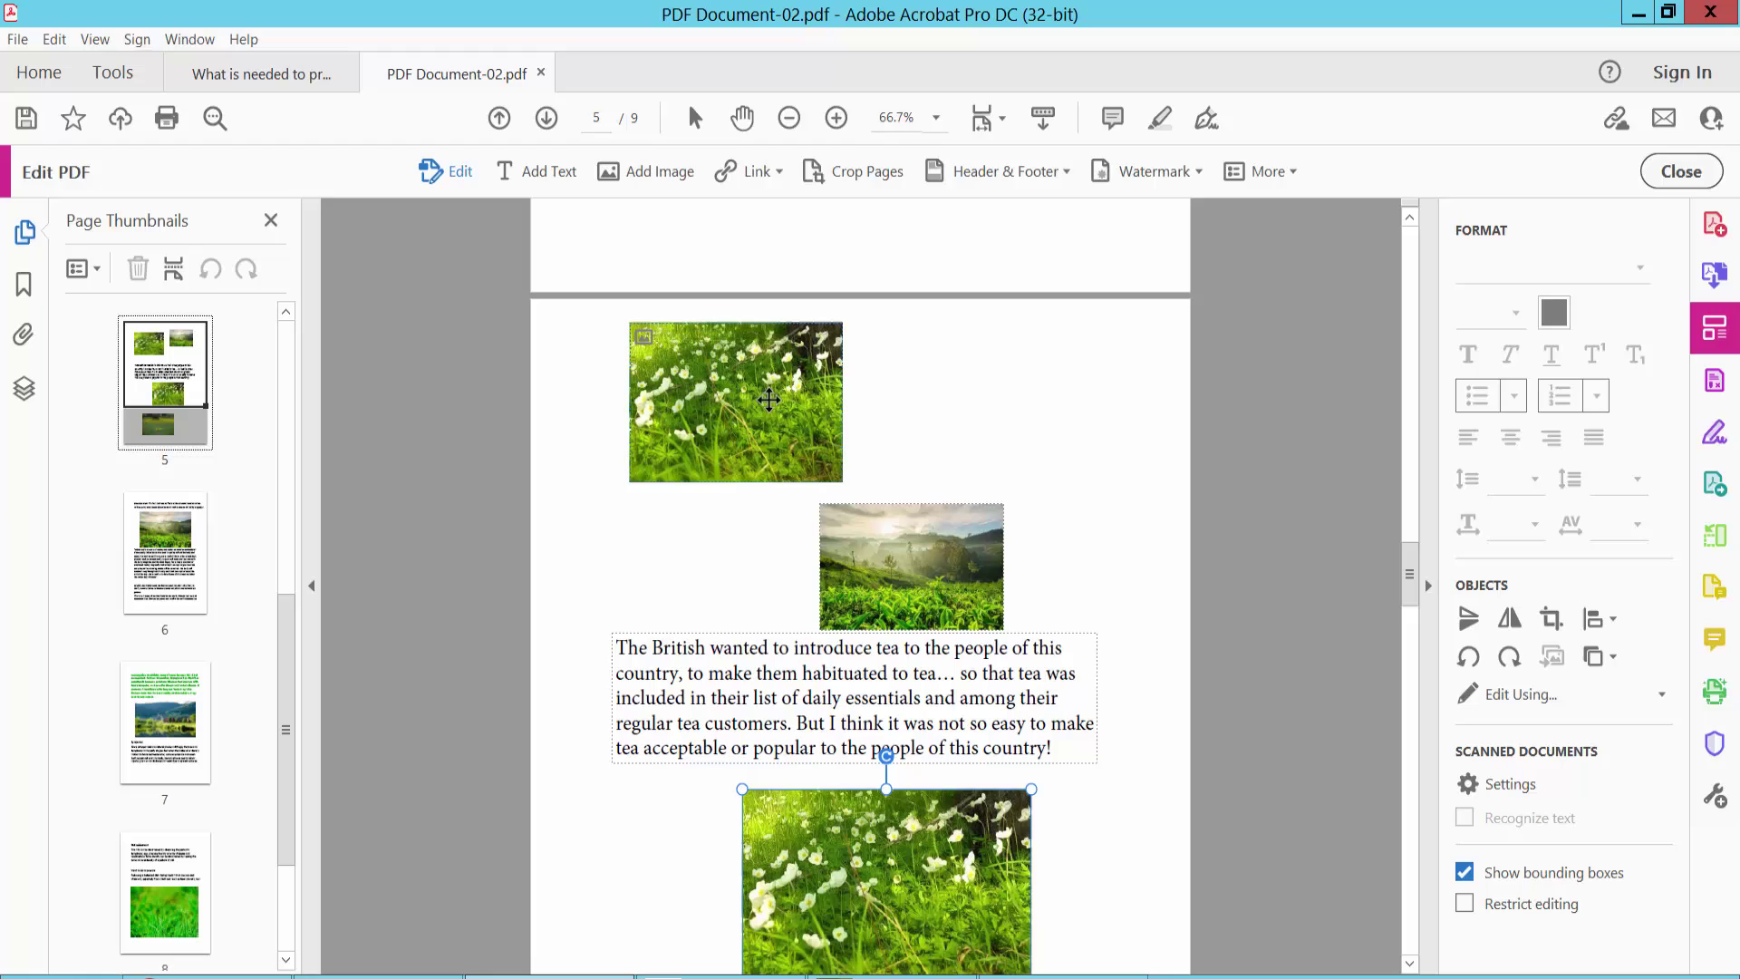
Step: Align the top flower and tea-hill images with Align Vertical Center
left_click(753, 394)
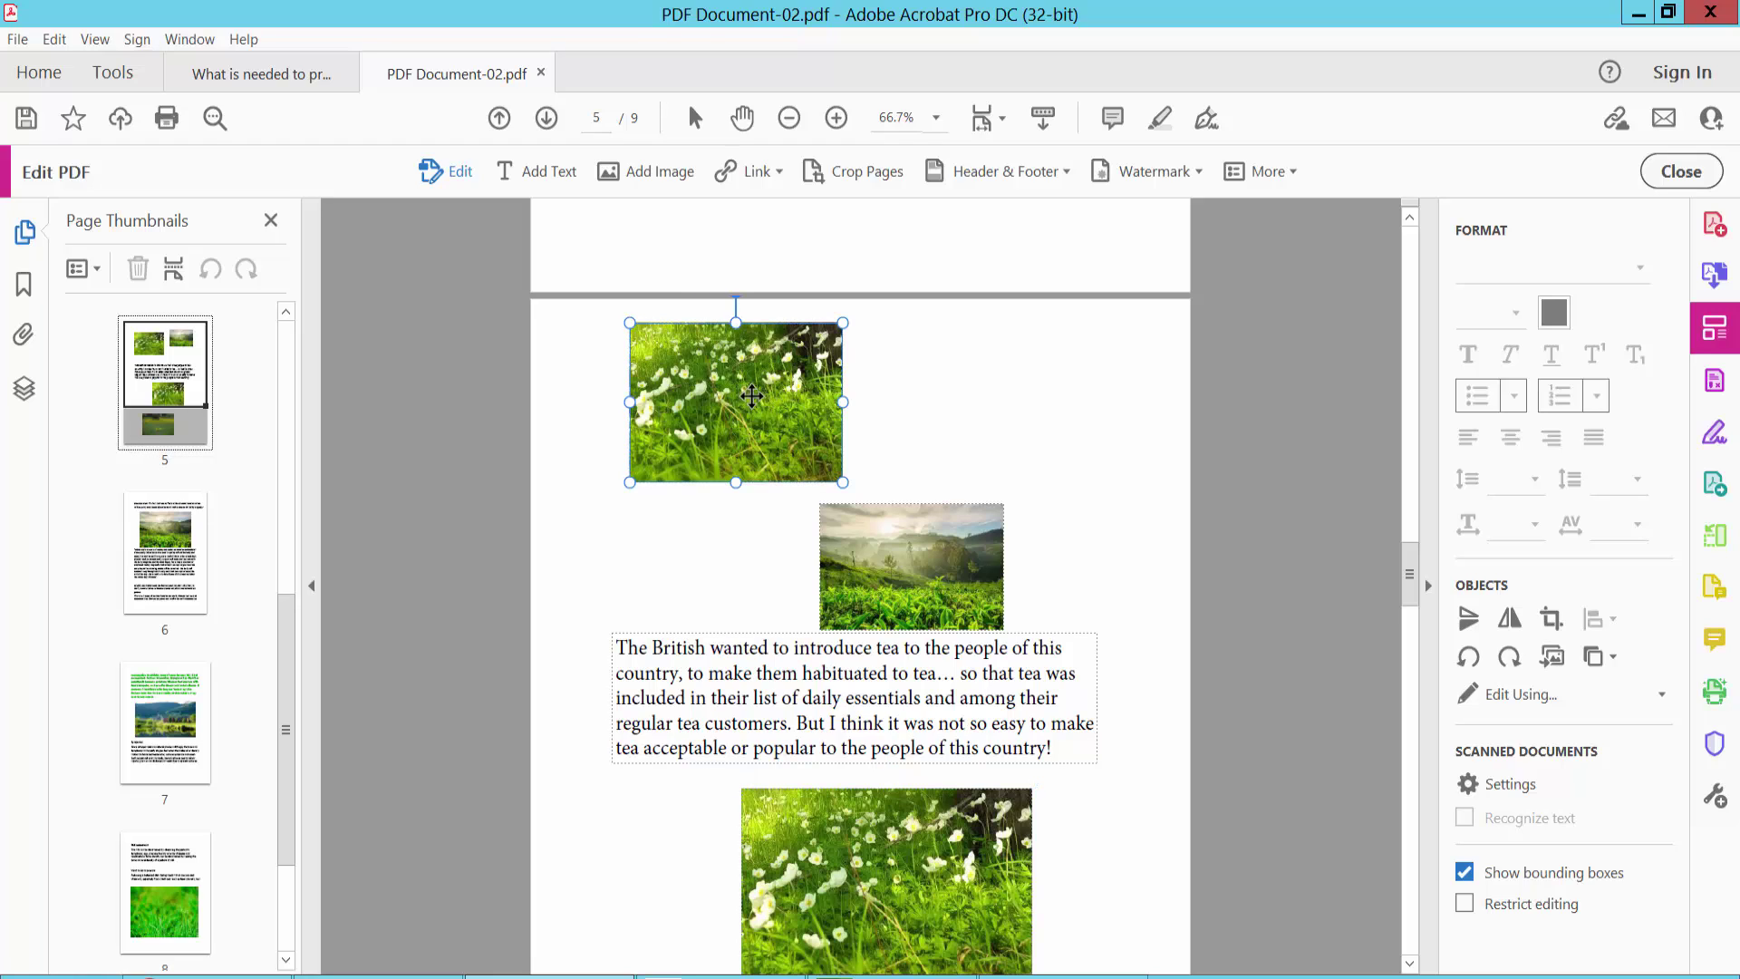
left_click(910, 539, "shift")
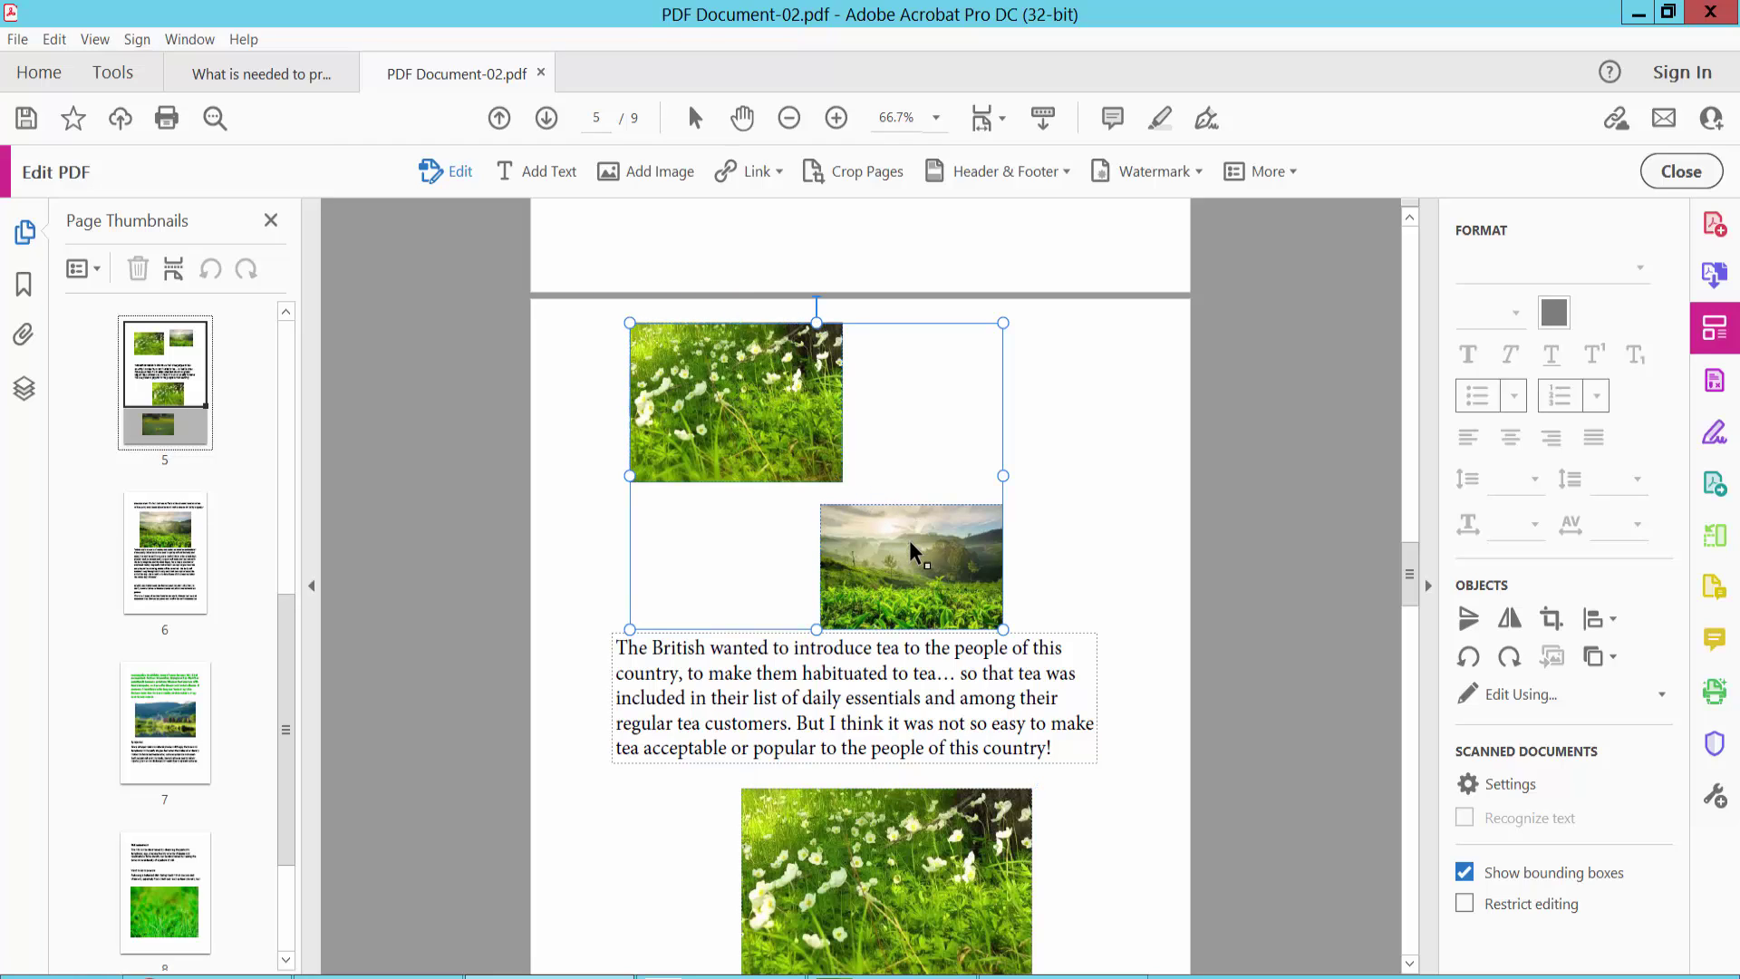
left_click(1610, 619)
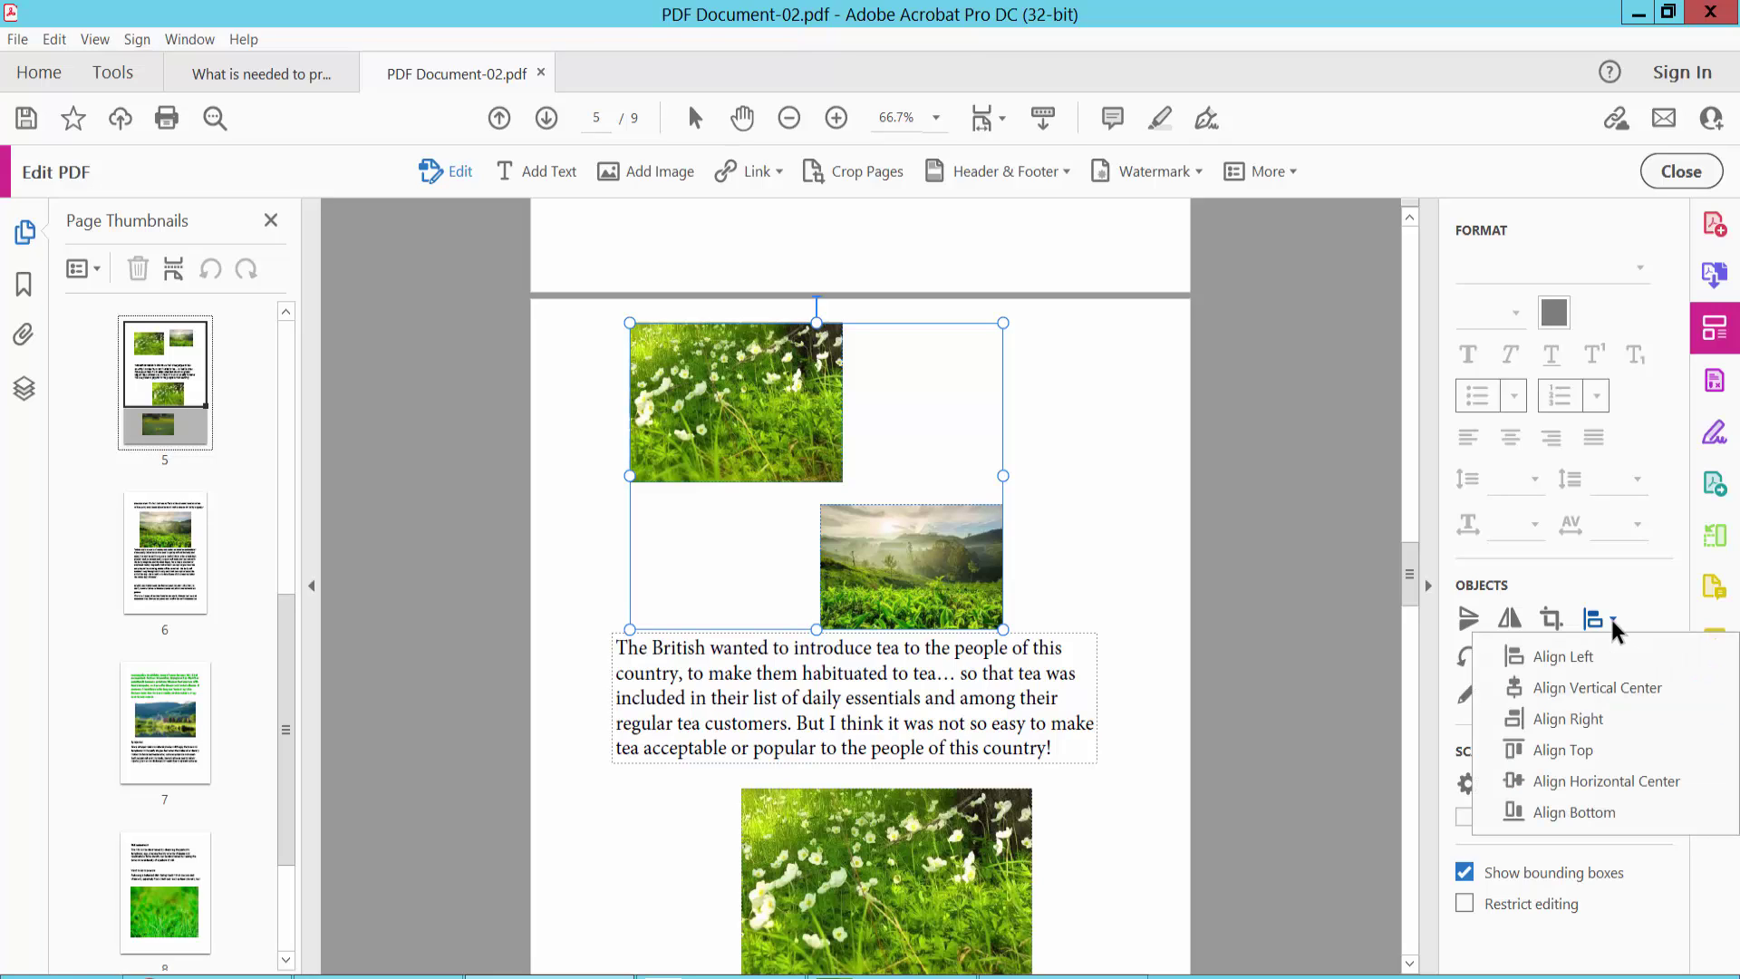
left_click(1570, 688)
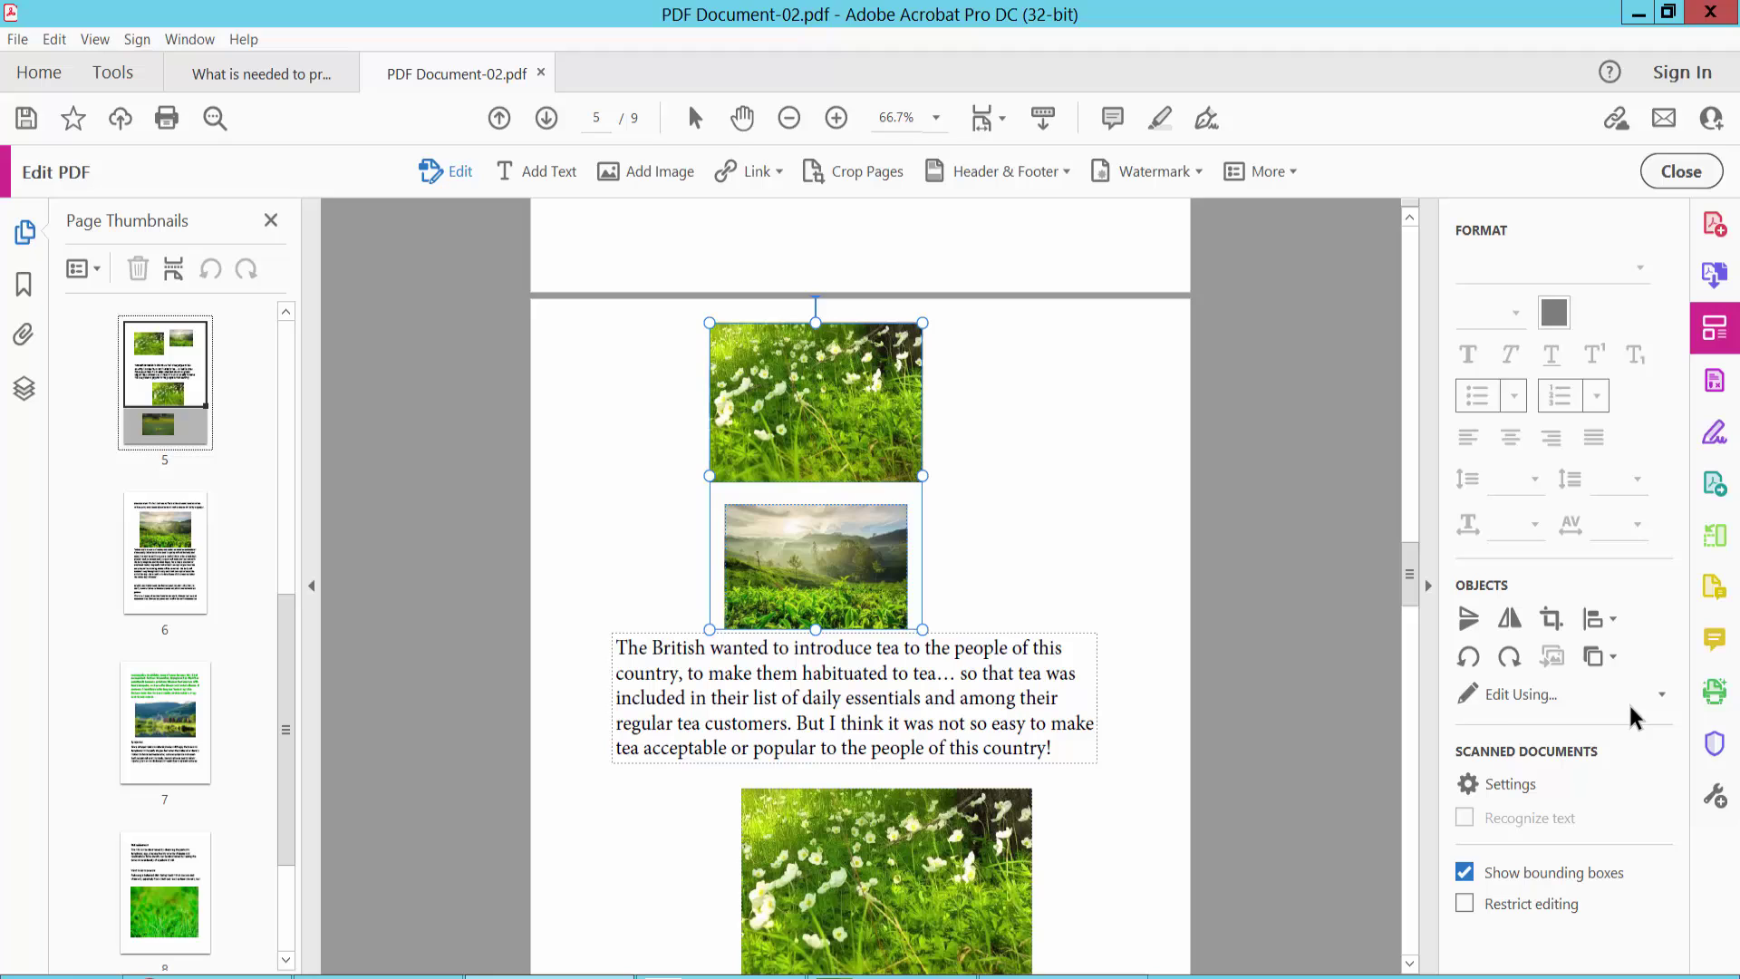
scroll(1110, 644, "down", 3)
scroll(1115, 656, "down", 3)
scroll(1115, 657, "up", 3)
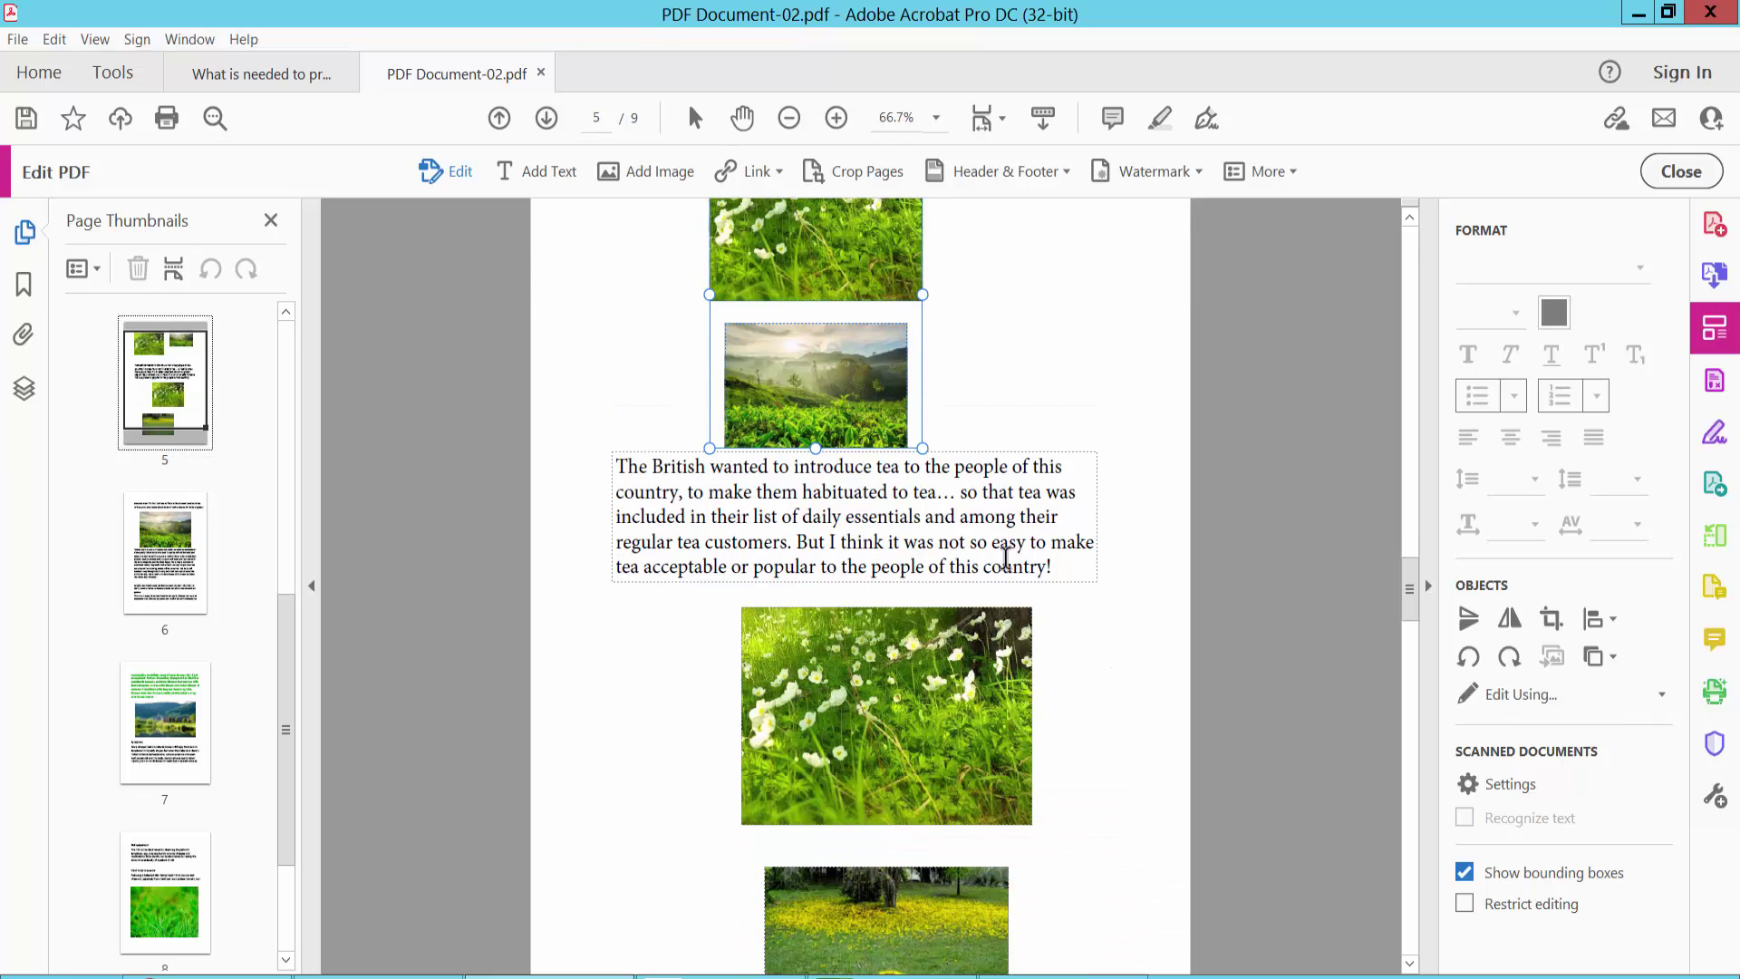
scroll(1013, 841, "down", 2)
scroll(1011, 842, "up", 3)
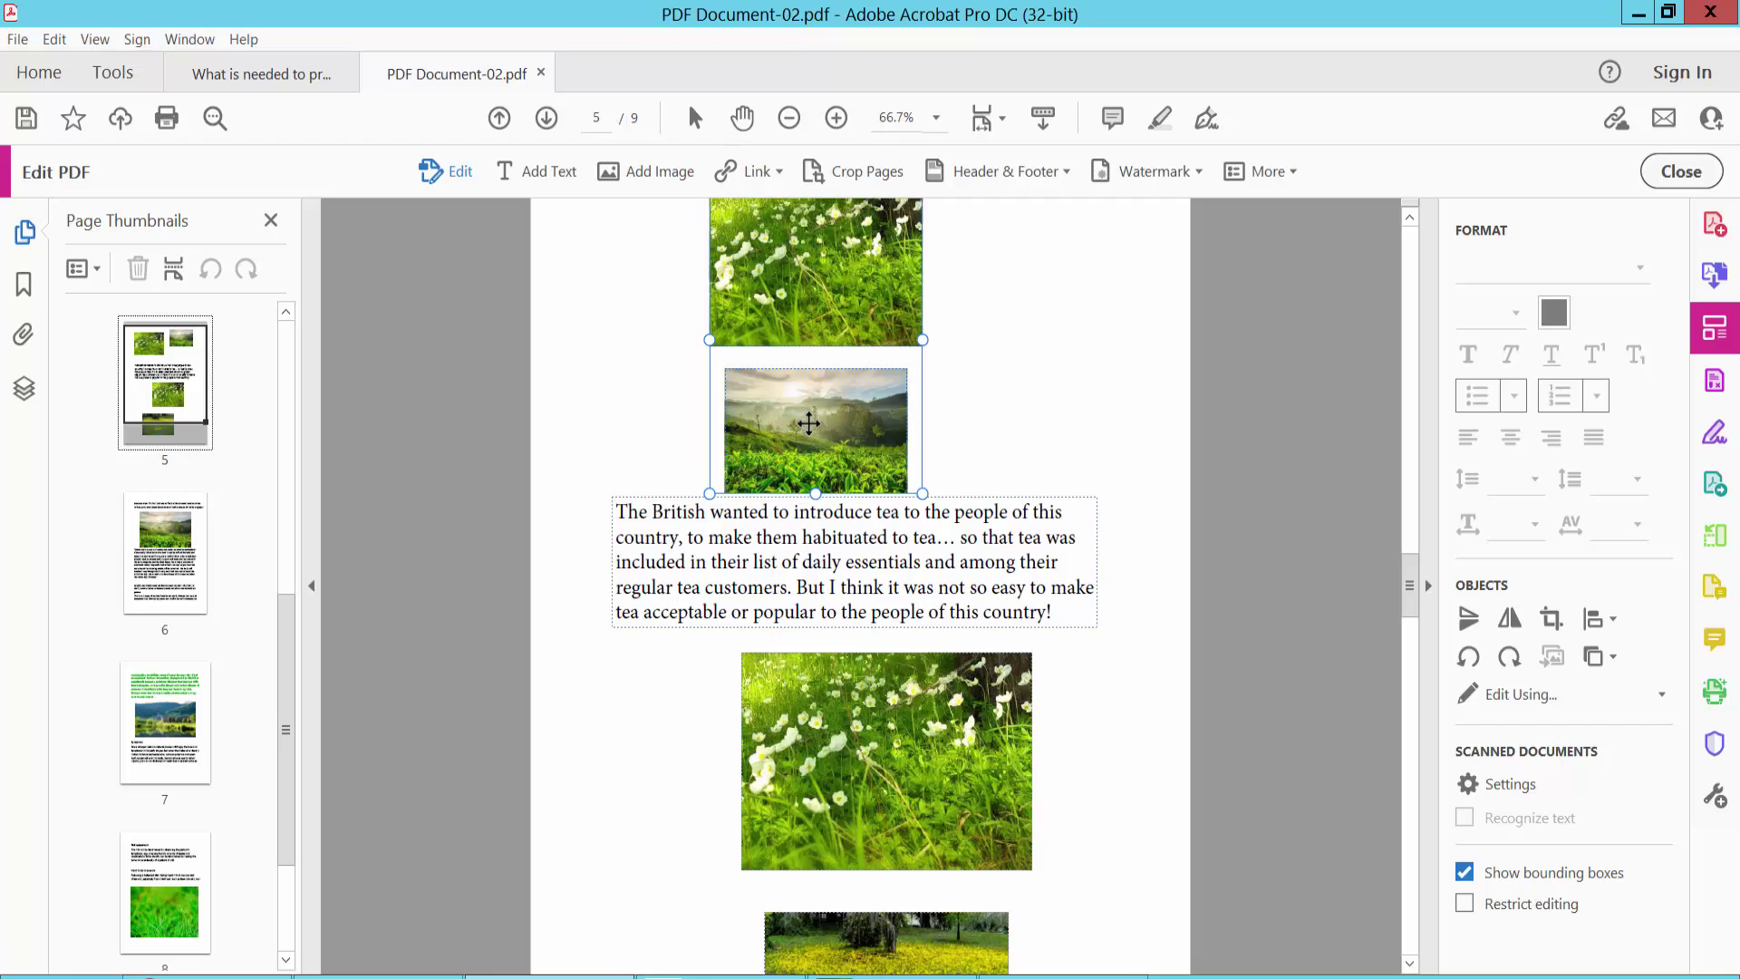
scroll(1030, 505, "up", 1)
scroll(1061, 602, "up", 2)
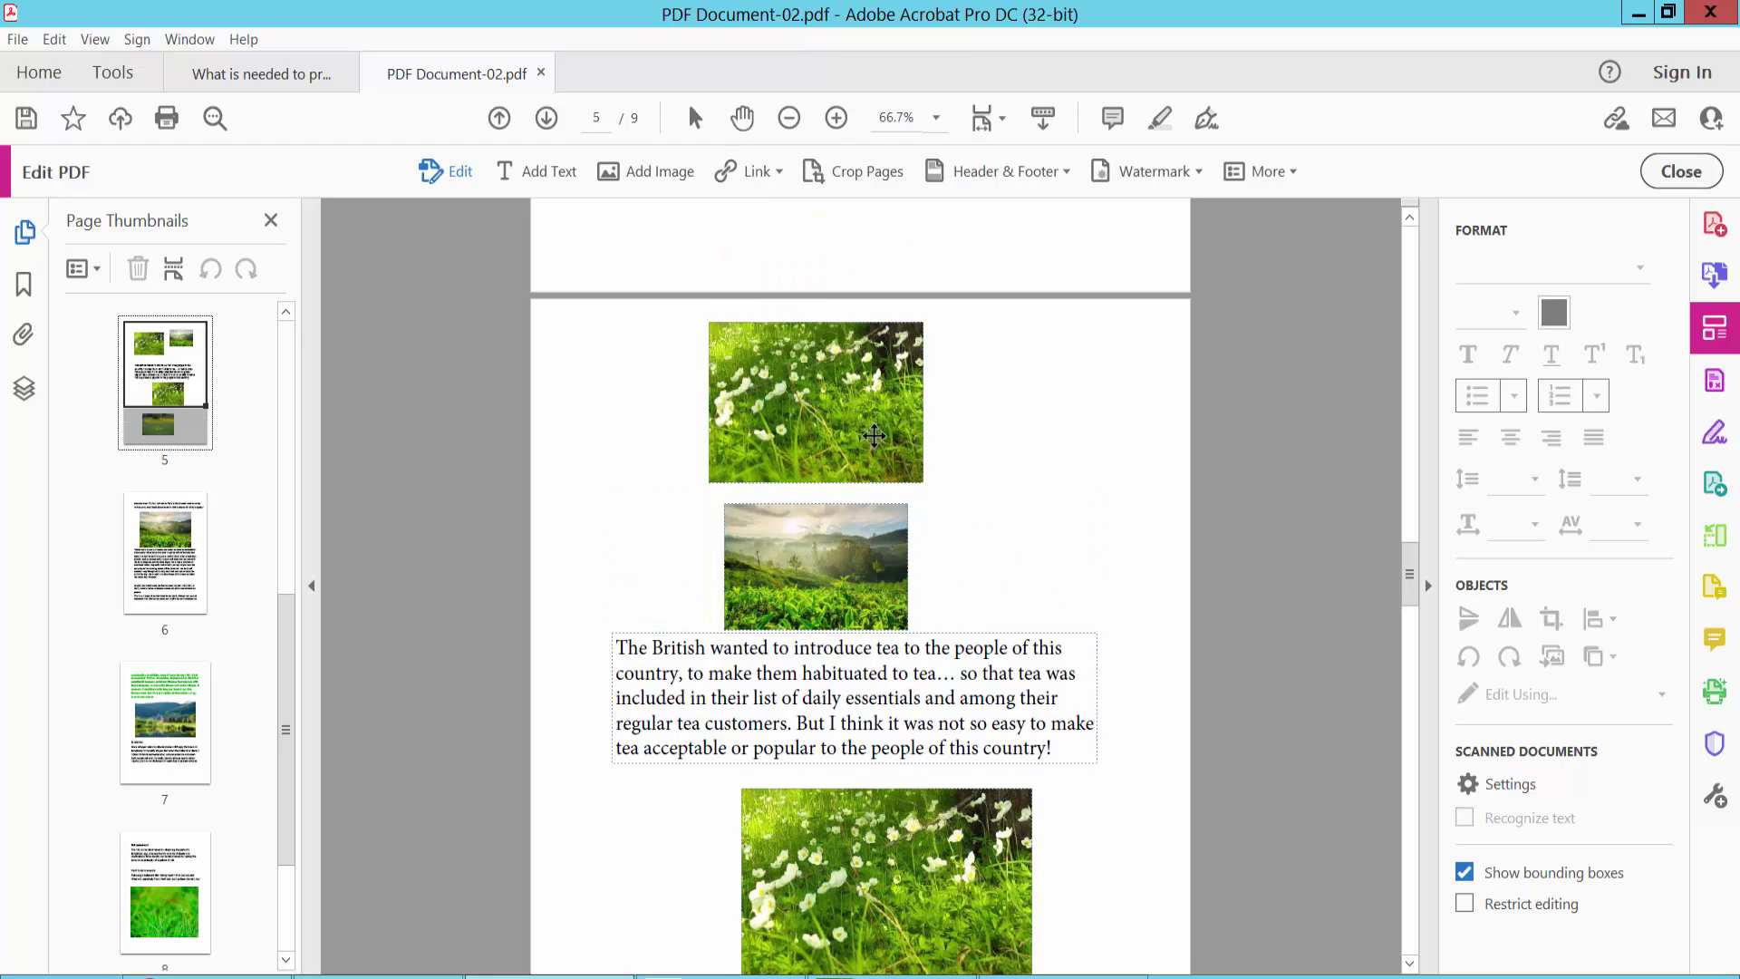
Step: Select all page 5 objects and apply Align Vertical Center to them
left_click(831, 403)
right_click(832, 408)
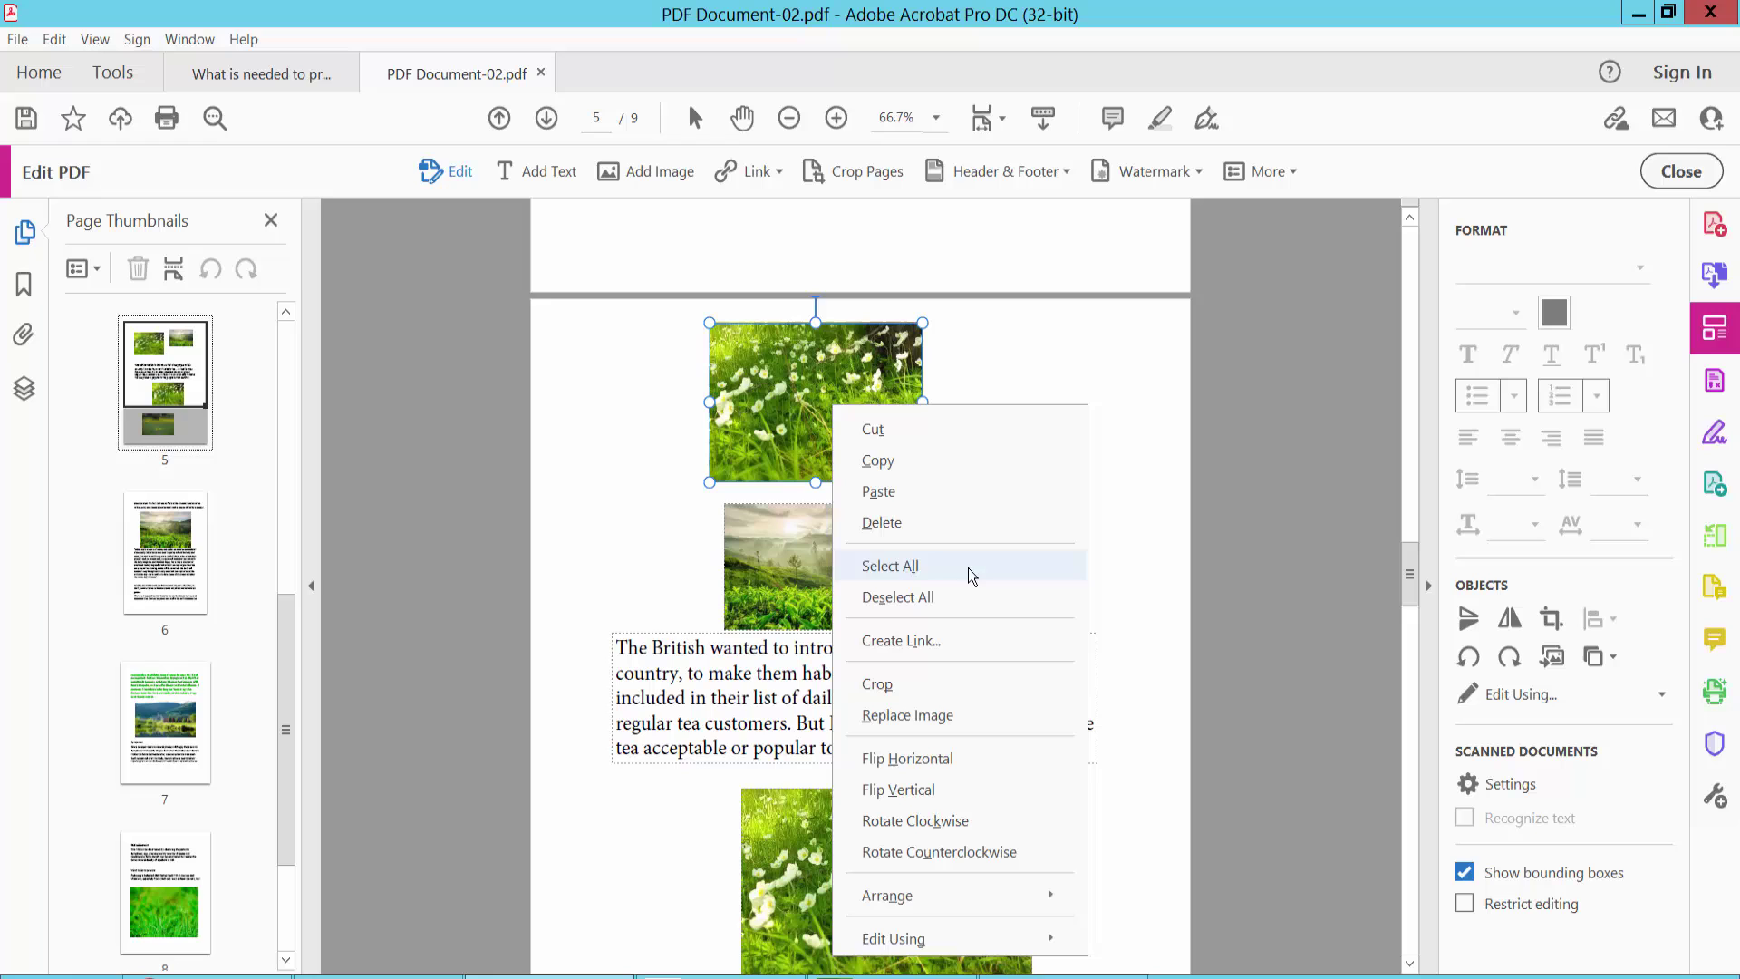
left_click(895, 563)
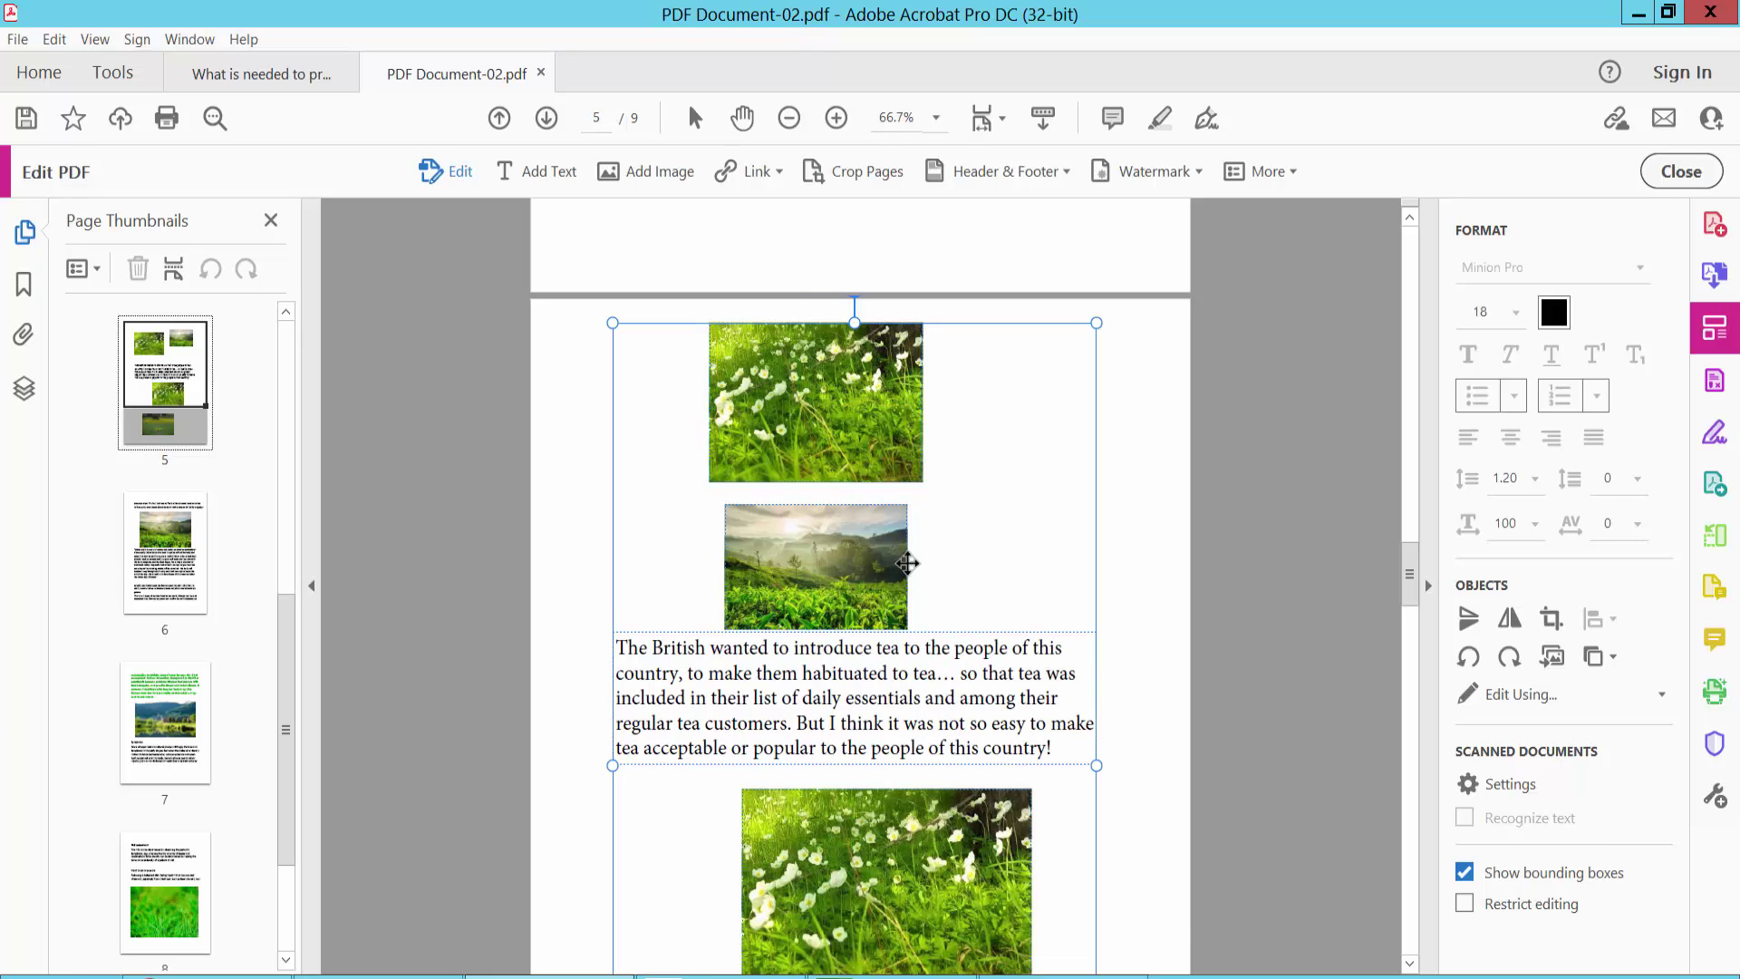
scroll(1108, 598, "down", 2)
scroll(1103, 599, "down", 2, "ctrl")
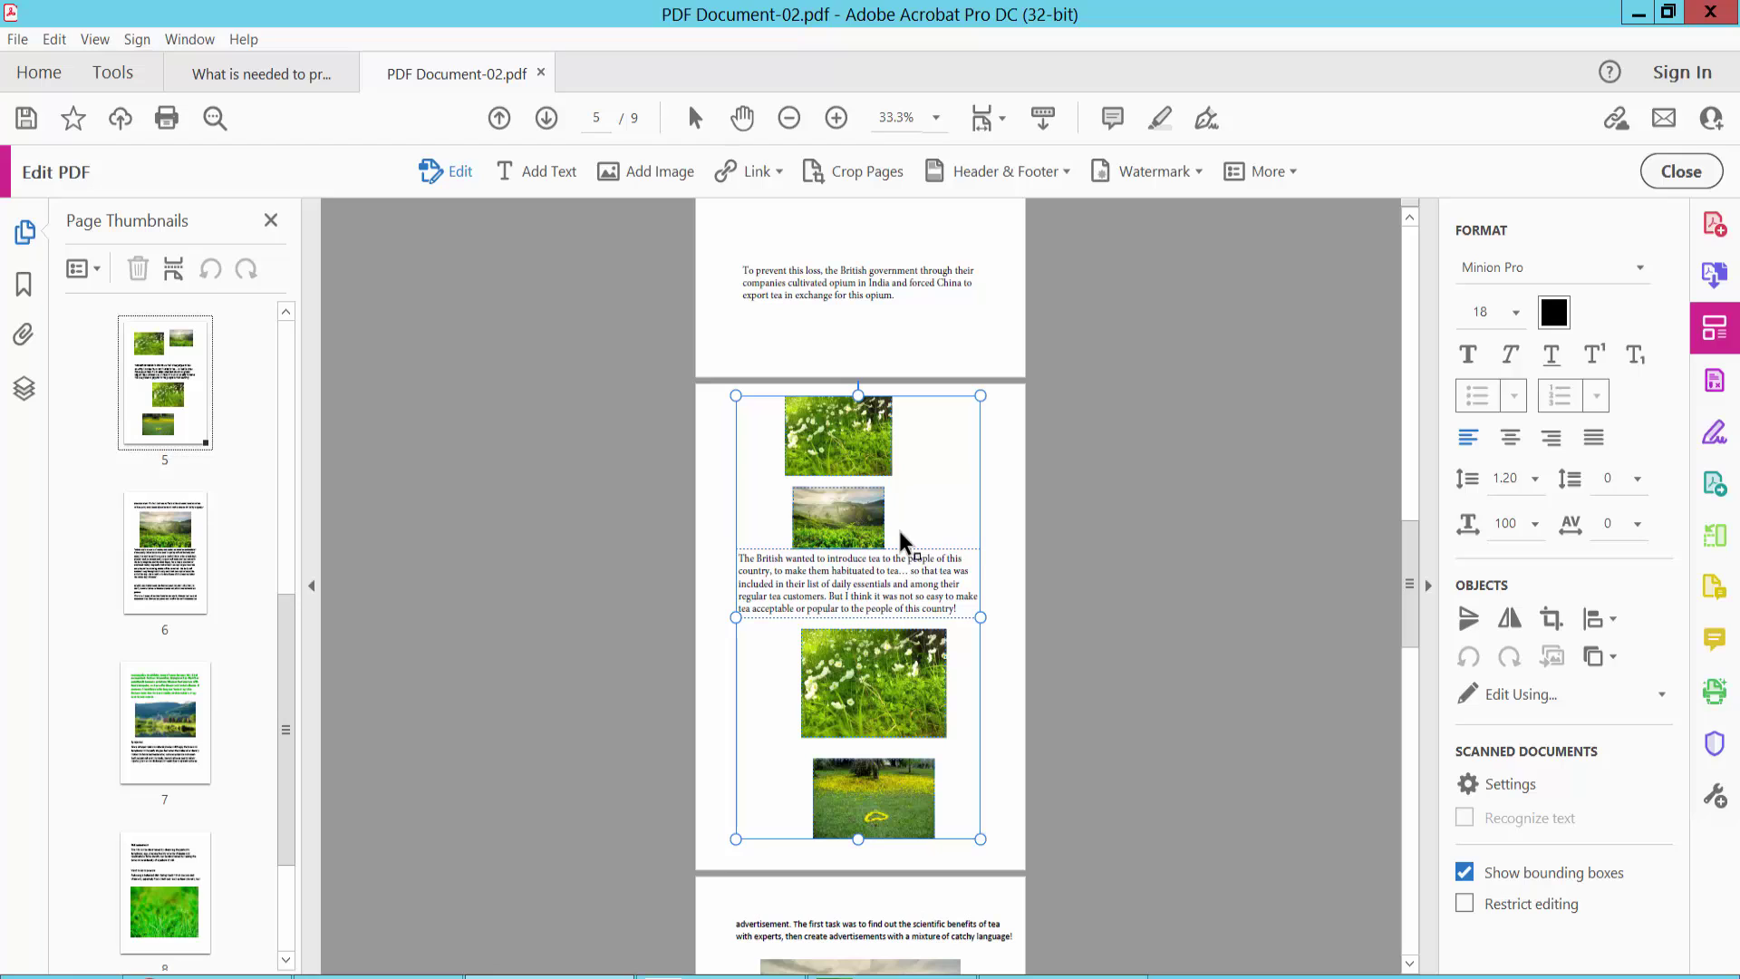
left_click(1608, 619)
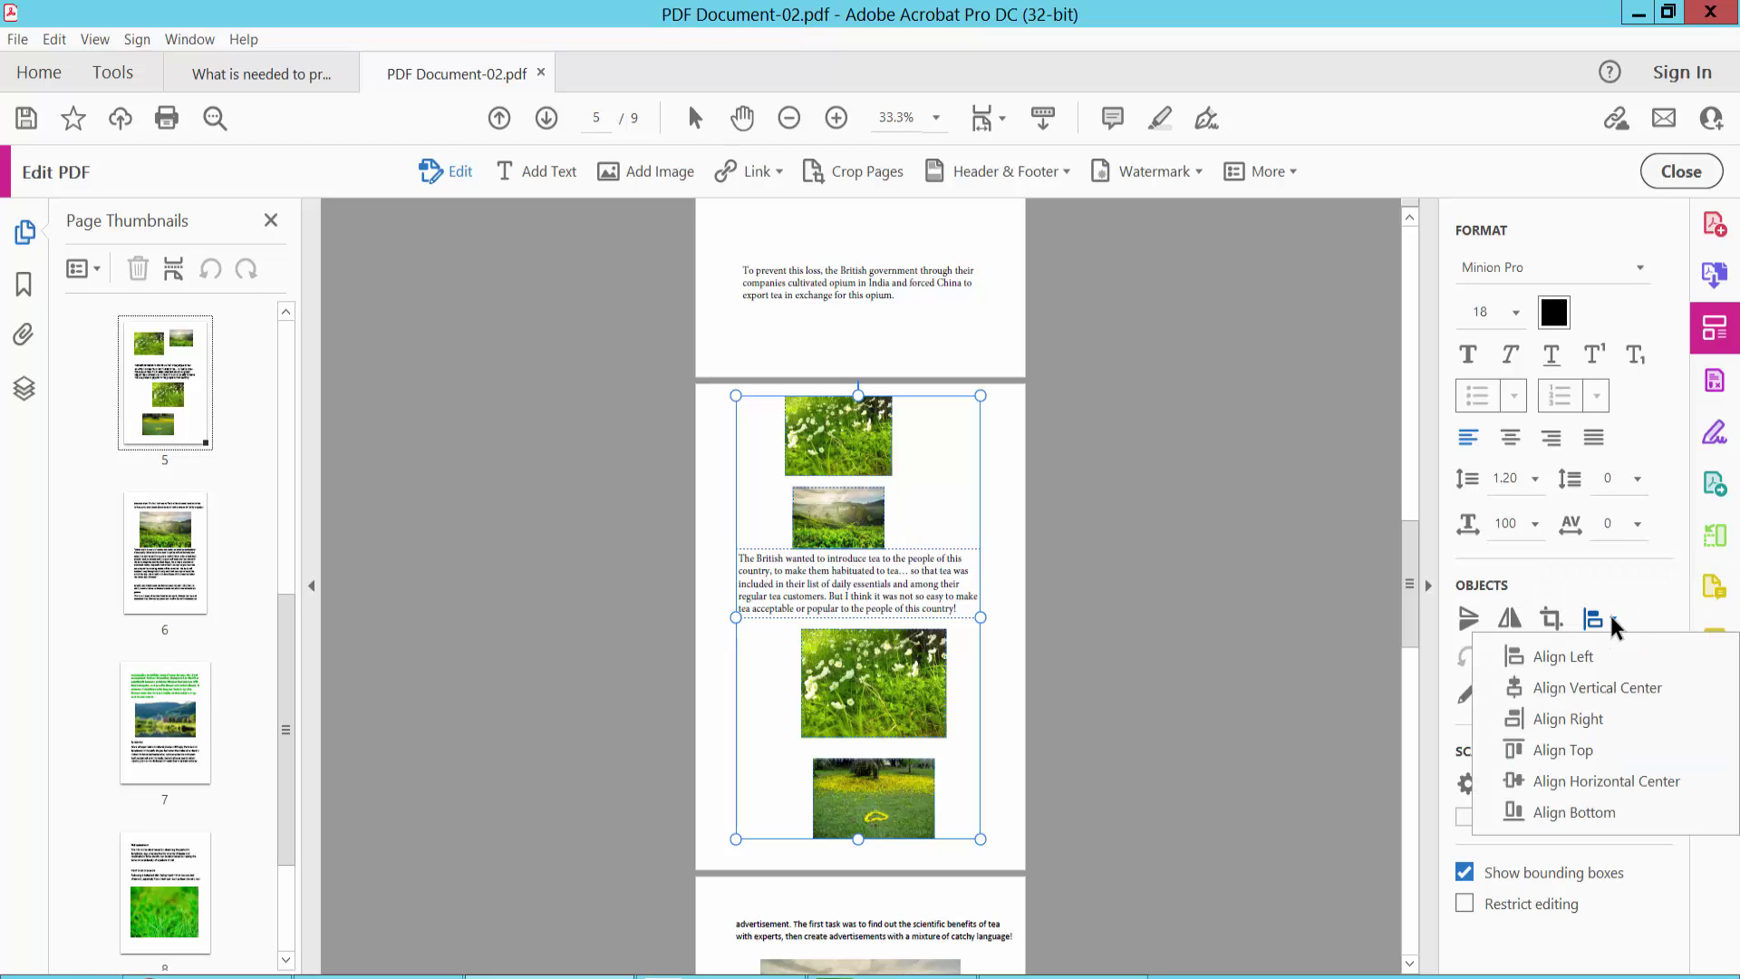
left_click(1595, 687)
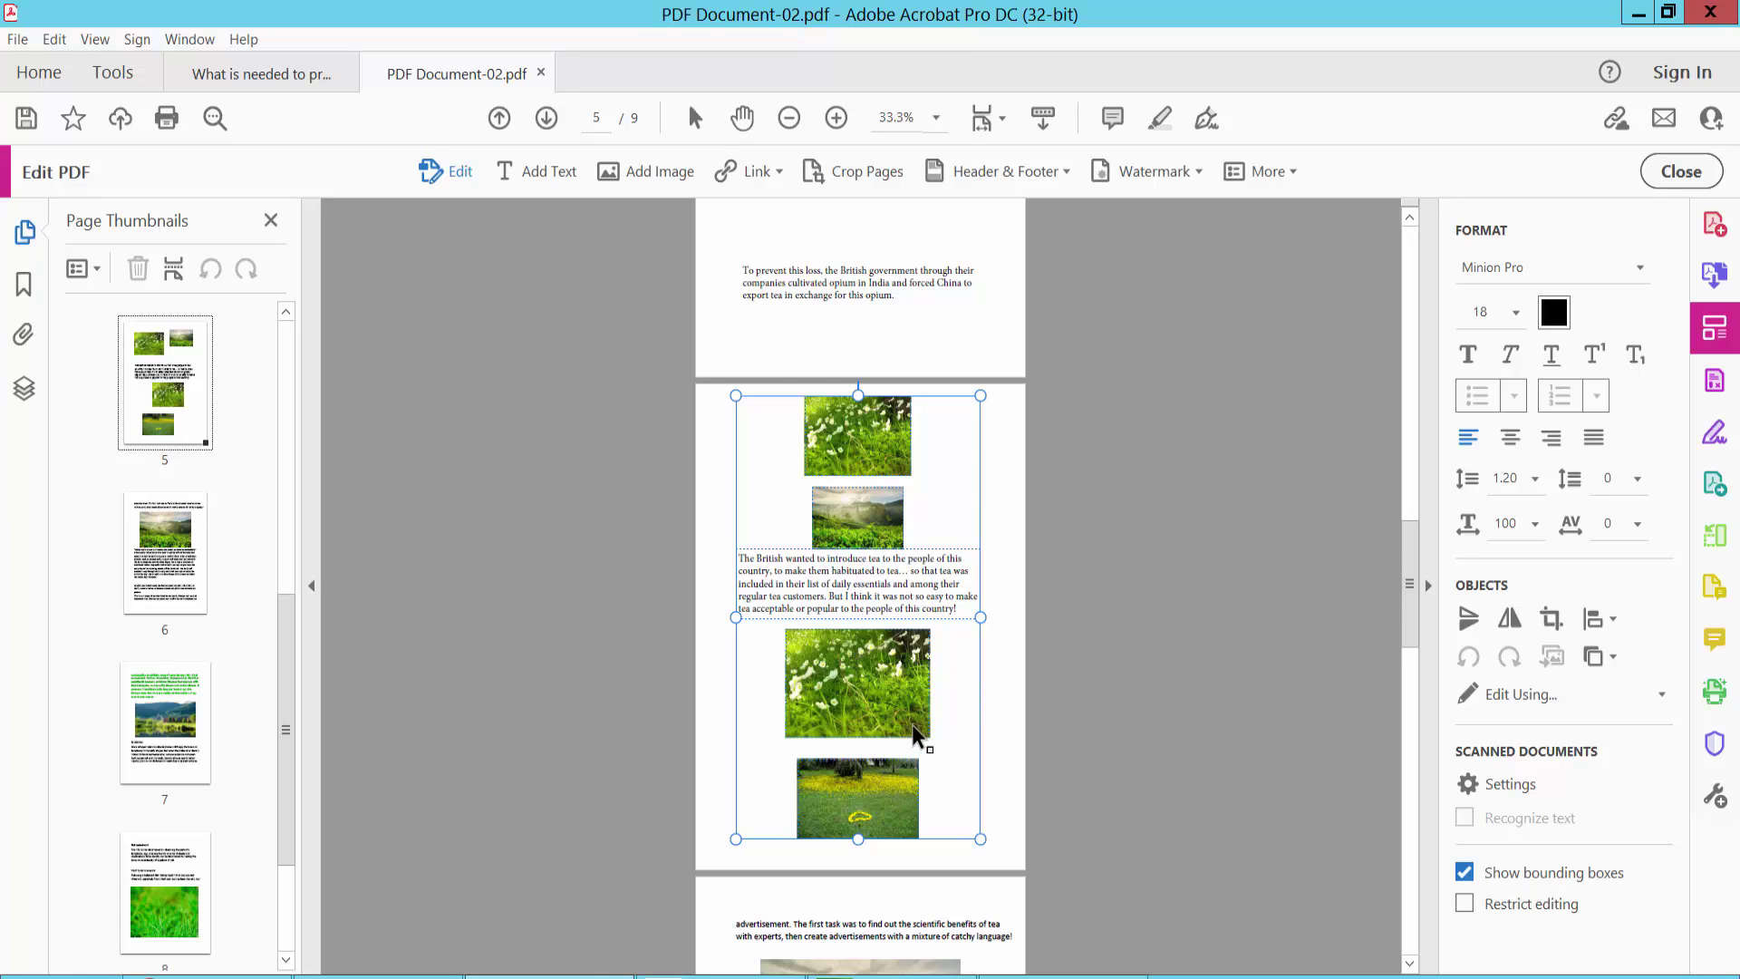
scroll(912, 724, "up", 2, "ctrl")
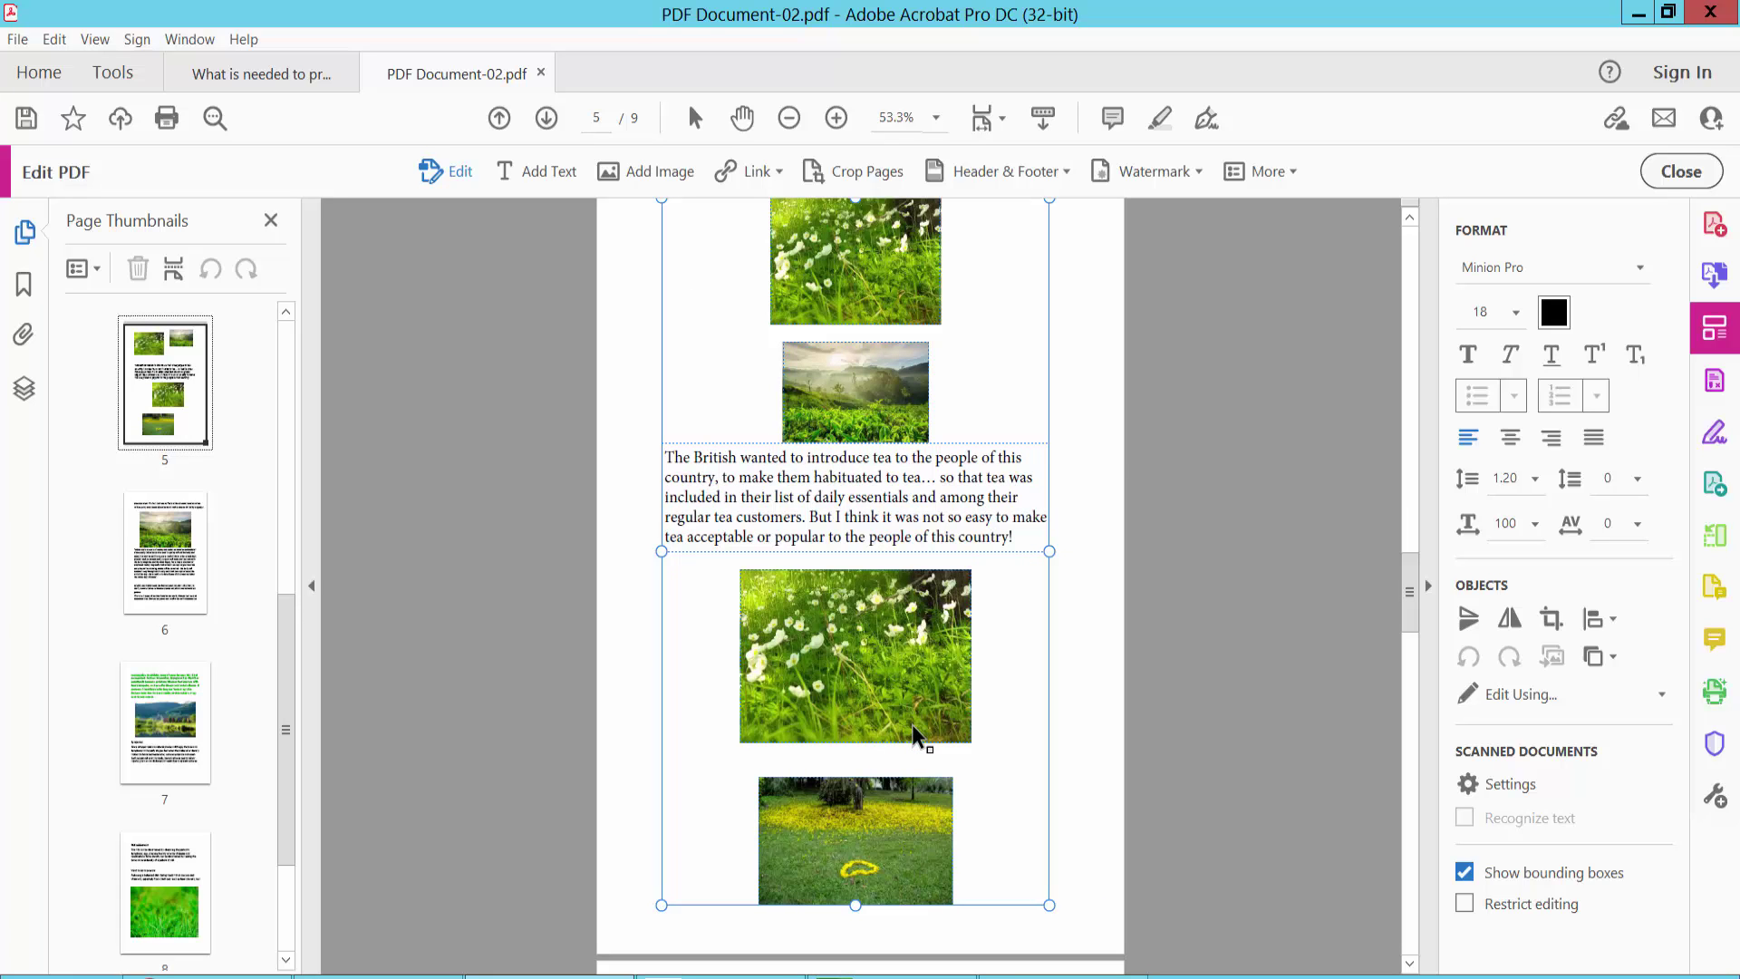